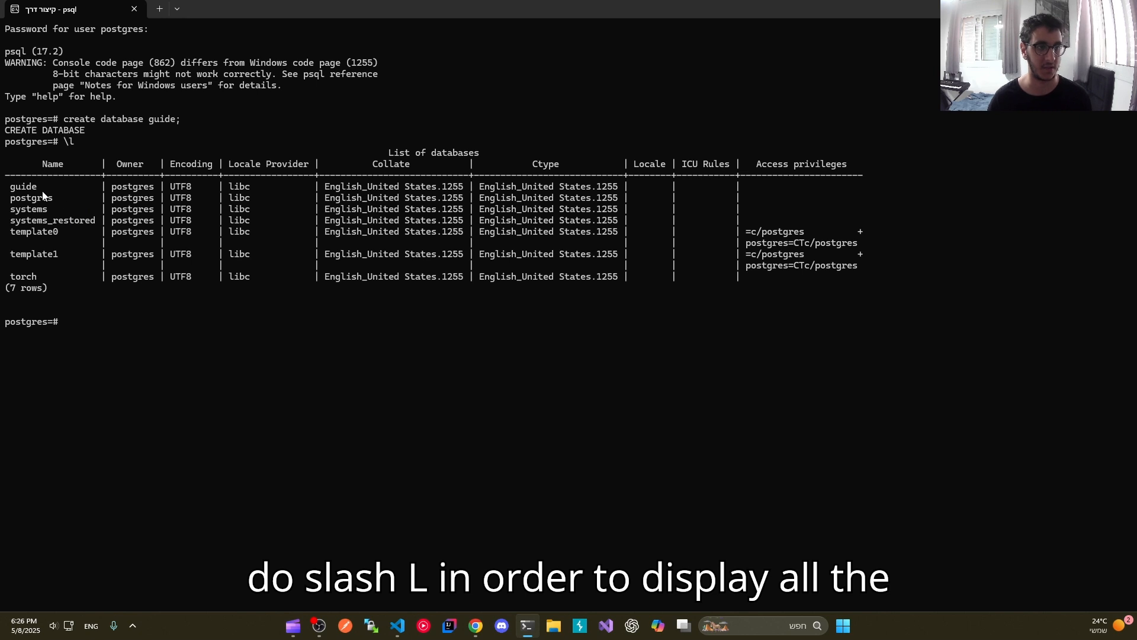
Step: Connect to the guide database with \c guide
type("\\c p")
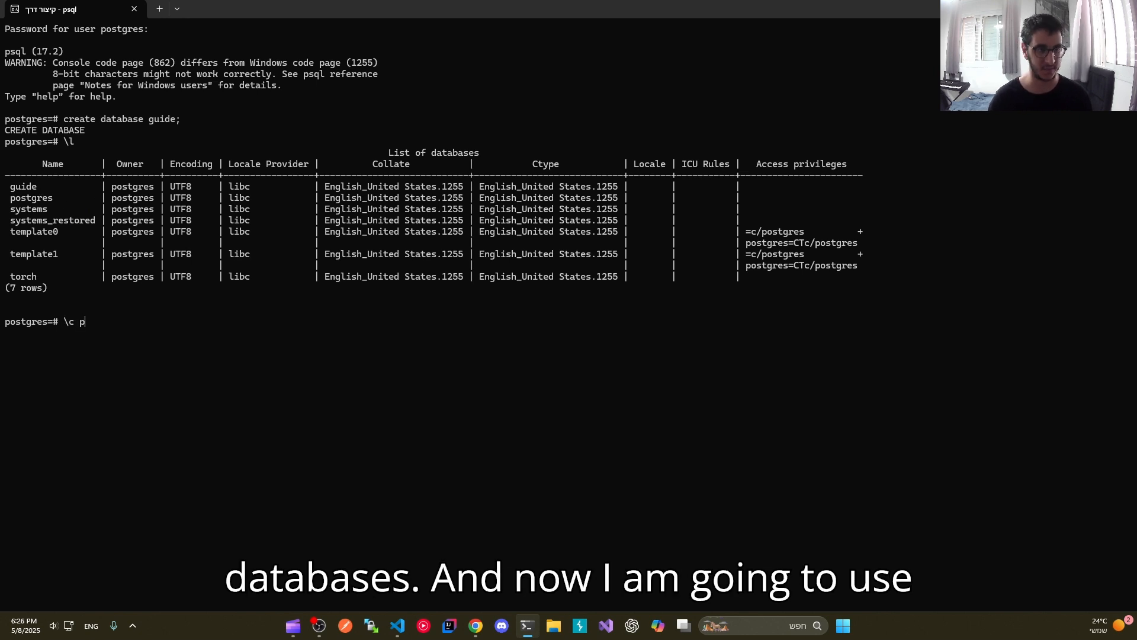
key("BackSpace")
type("guide")
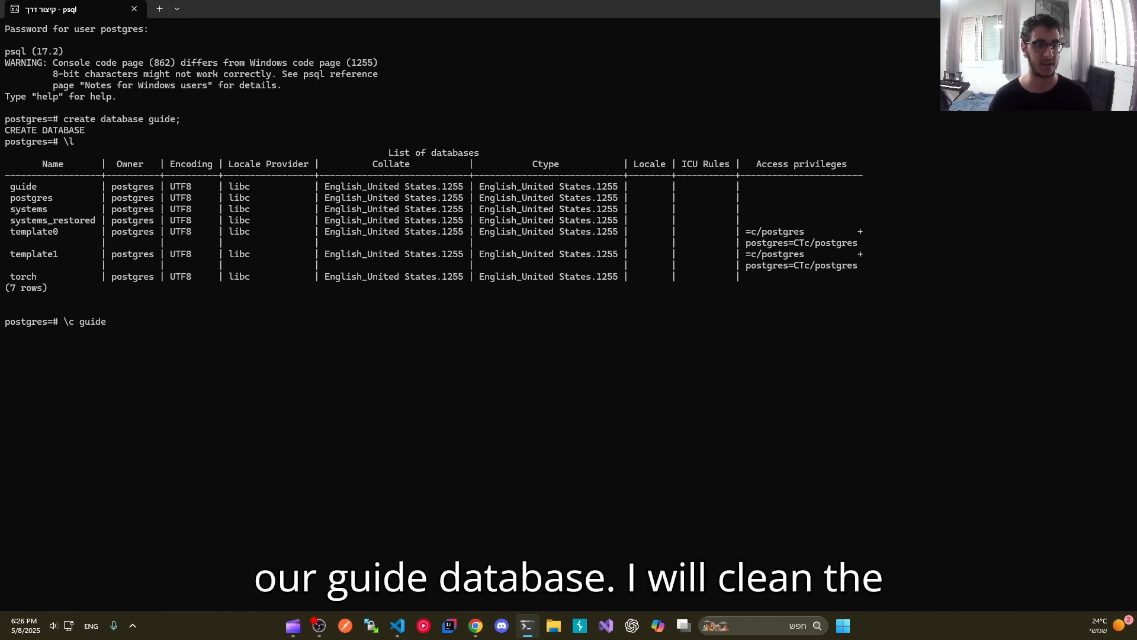
key("Return")
Step: Clear the terminal and check which tables the guide database contains with \dt
type("\\! cl")
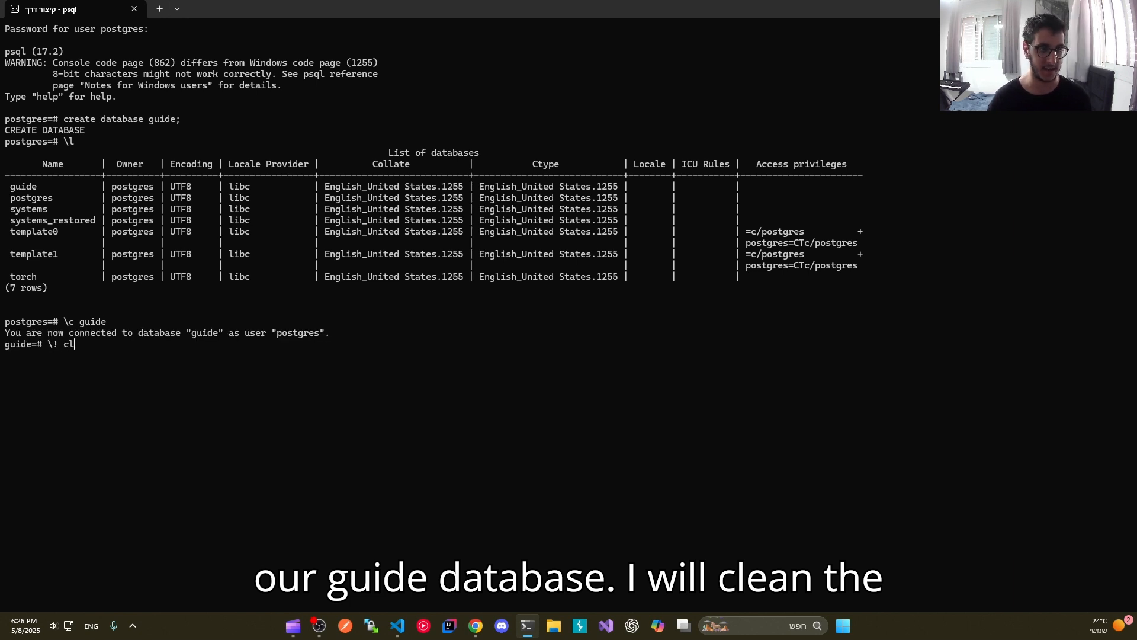
type("ear")
key("Return")
type("\\dt")
key("Return")
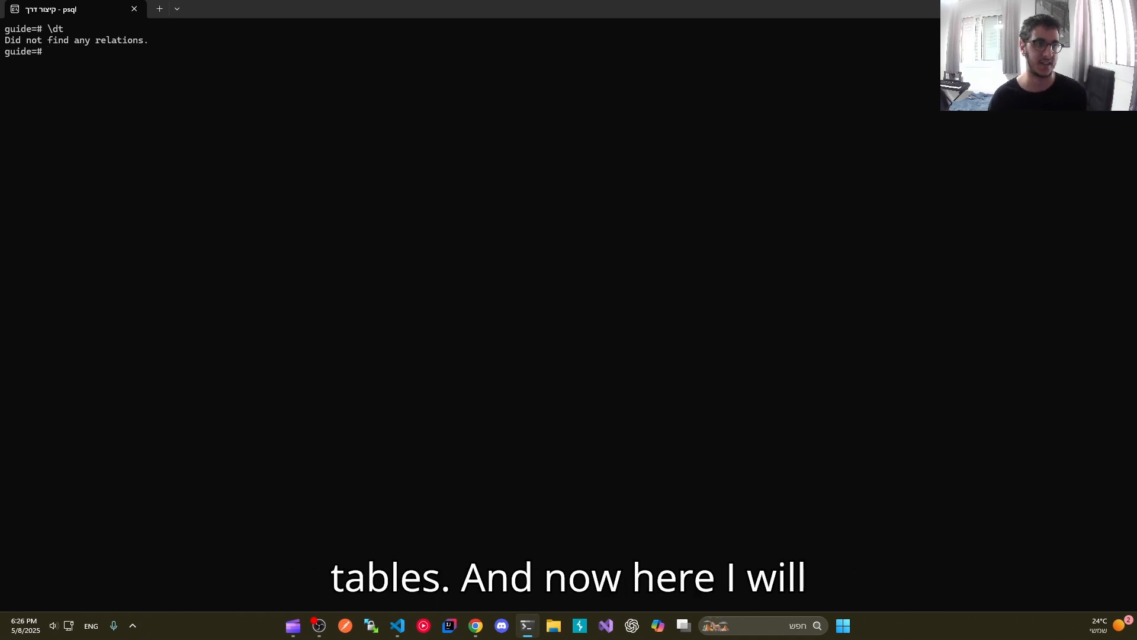
Step: Switch to VS Code and write an empty "create table todo ( );" statement in guide.sql
key("alt+Tab")
type("c")
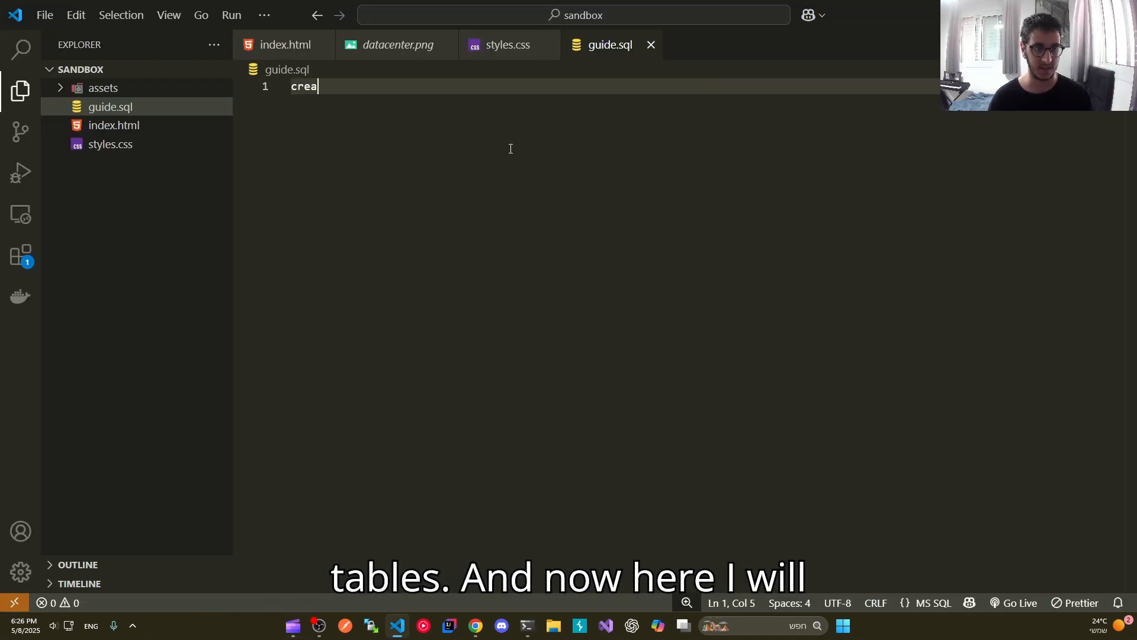
type("reate tab")
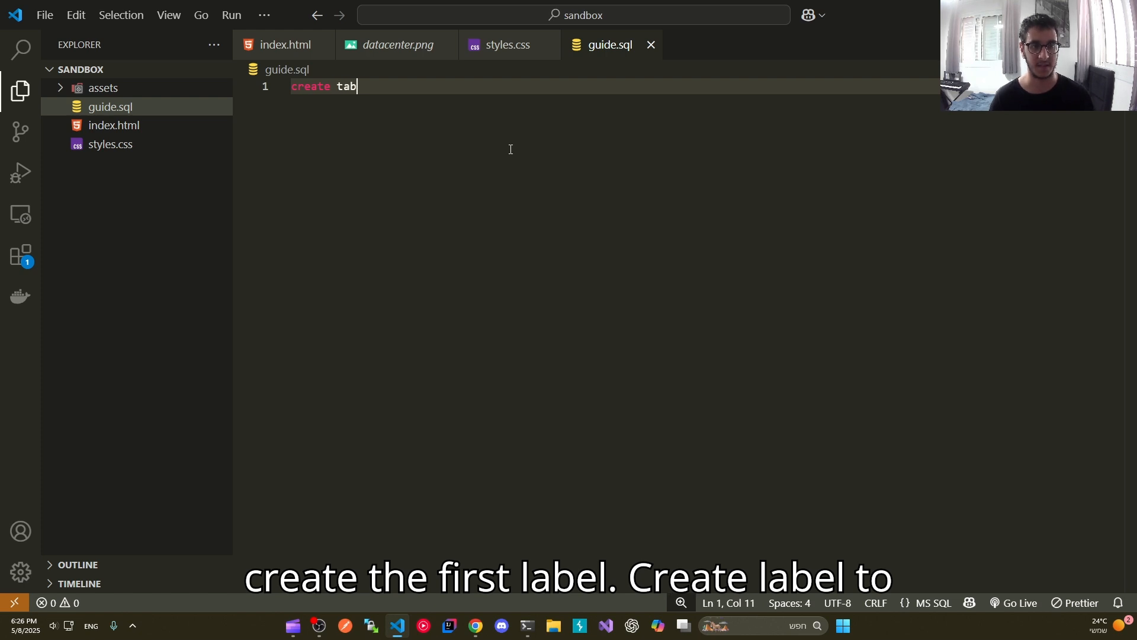
type("le todo ")
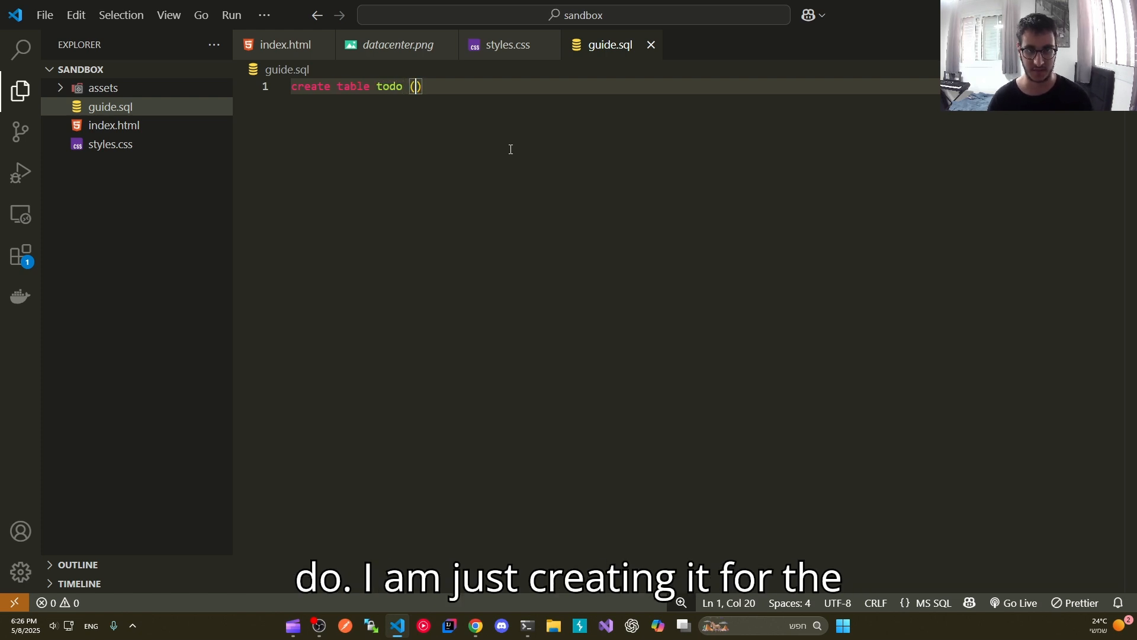
type("(")
key("Return")
left_click(343, 127)
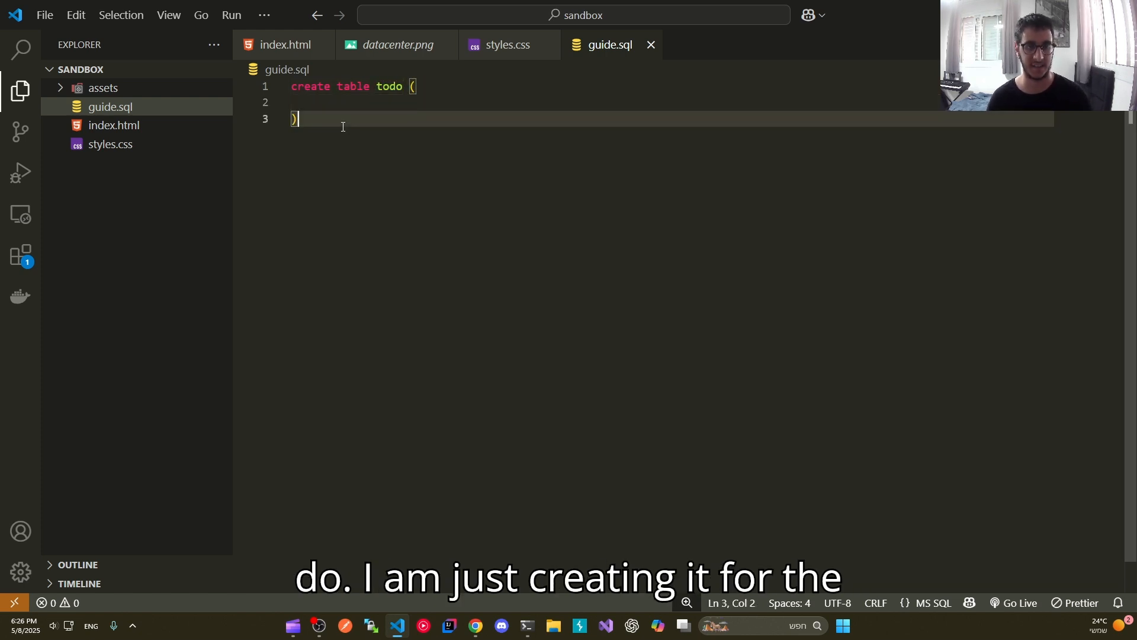
type(";")
Step: Define the first column of the todo table as "id serial primary key,"
left_click(440, 86)
key("Return")
type("id se")
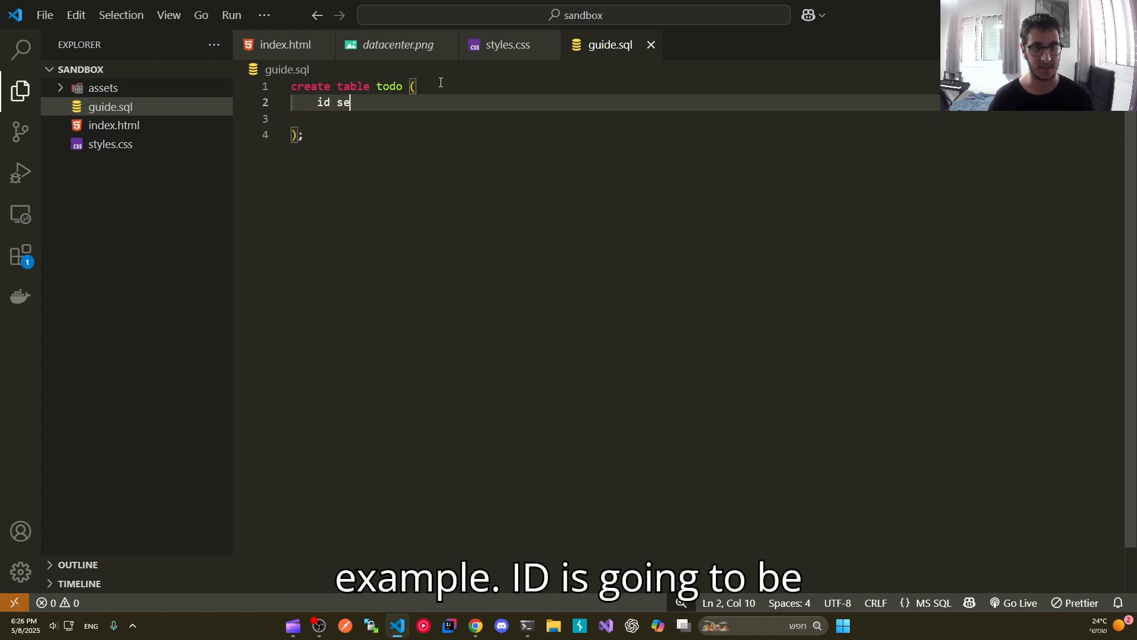
type("rila")
key("BackSpace")
key("BackSpace")
type("al primary")
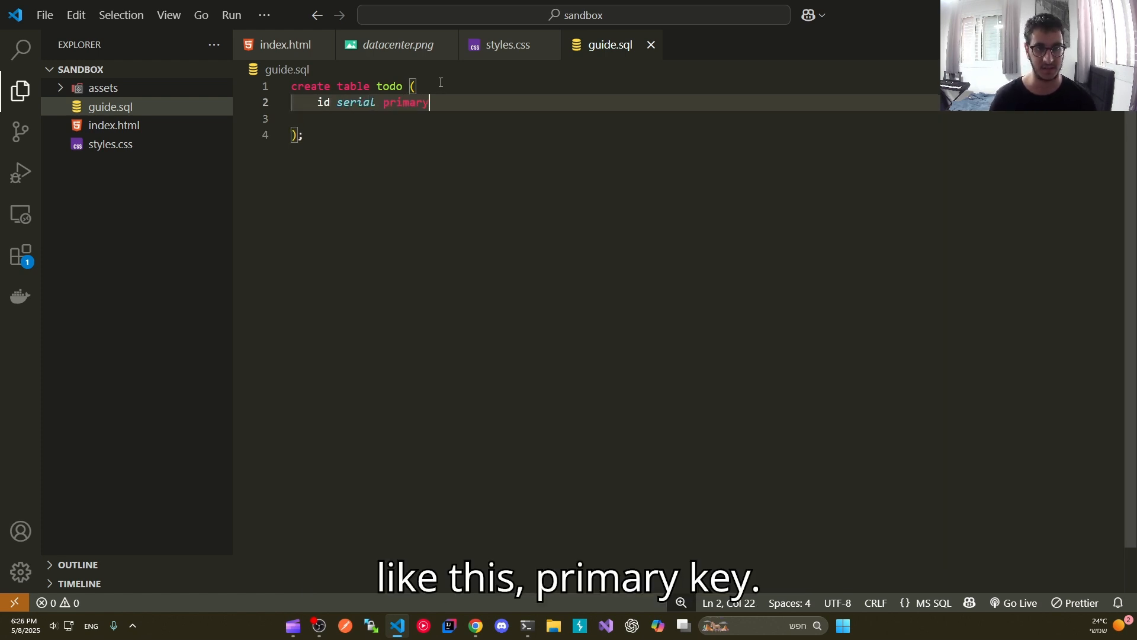
type(" key,")
key("Return")
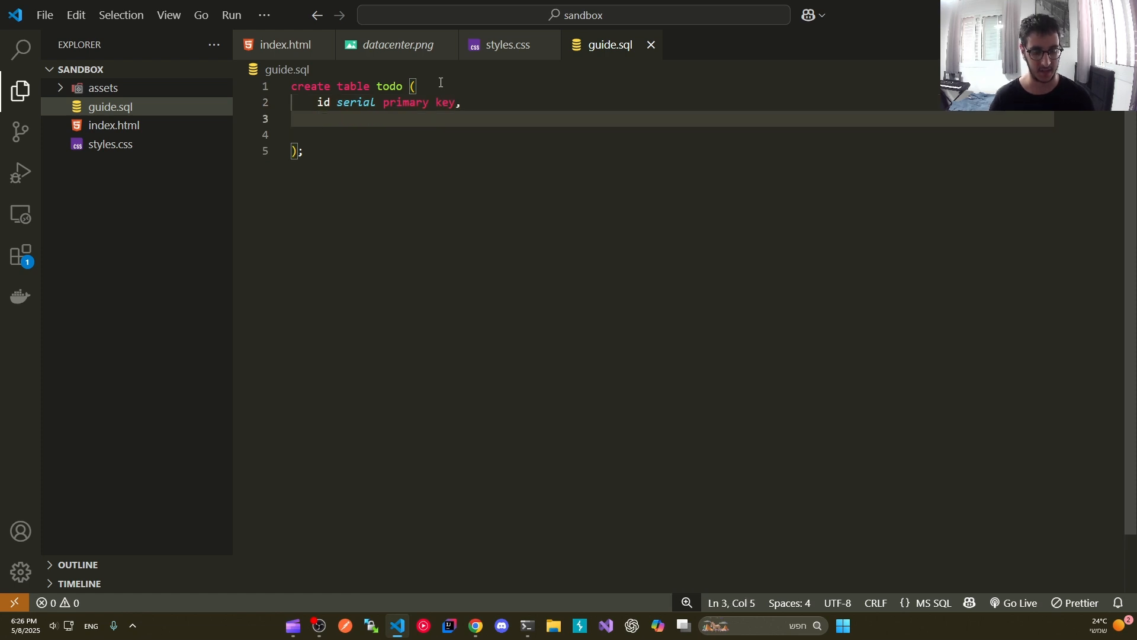
Step: Add a second column "title text" to the todo table and remove the blank line before the closing parenthesis
type("title ")
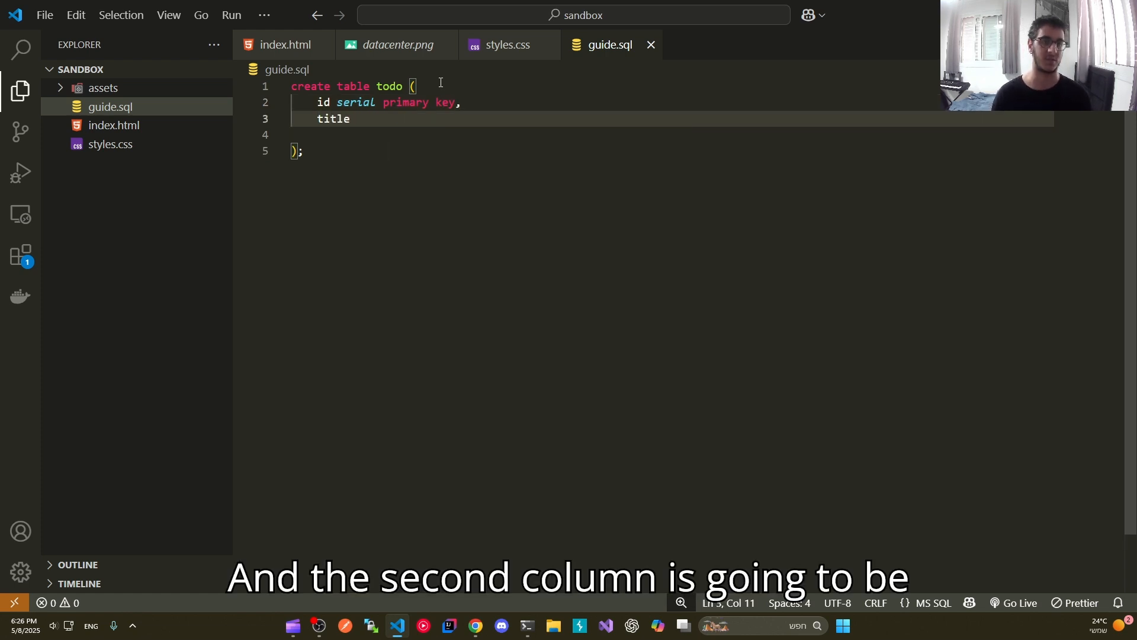
type("text")
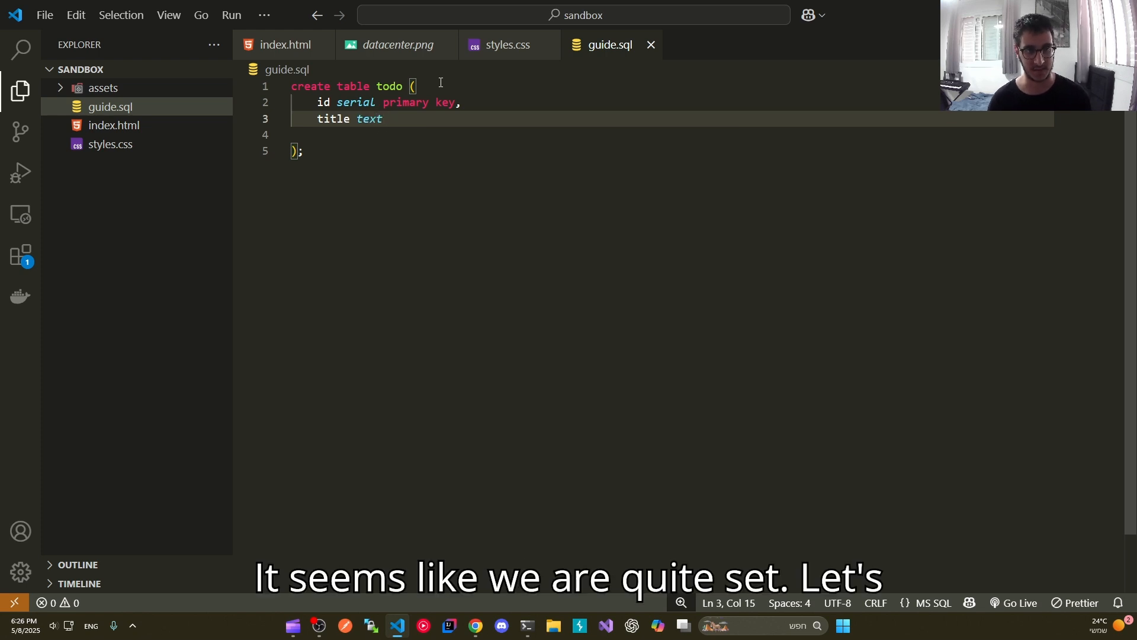
left_click(366, 136)
key("BackSpace")
Step: Copy the create table statement from guide.sql and execute it in the psql terminal
left_click_drag(356, 136, 292, 88)
key("ctrl+c")
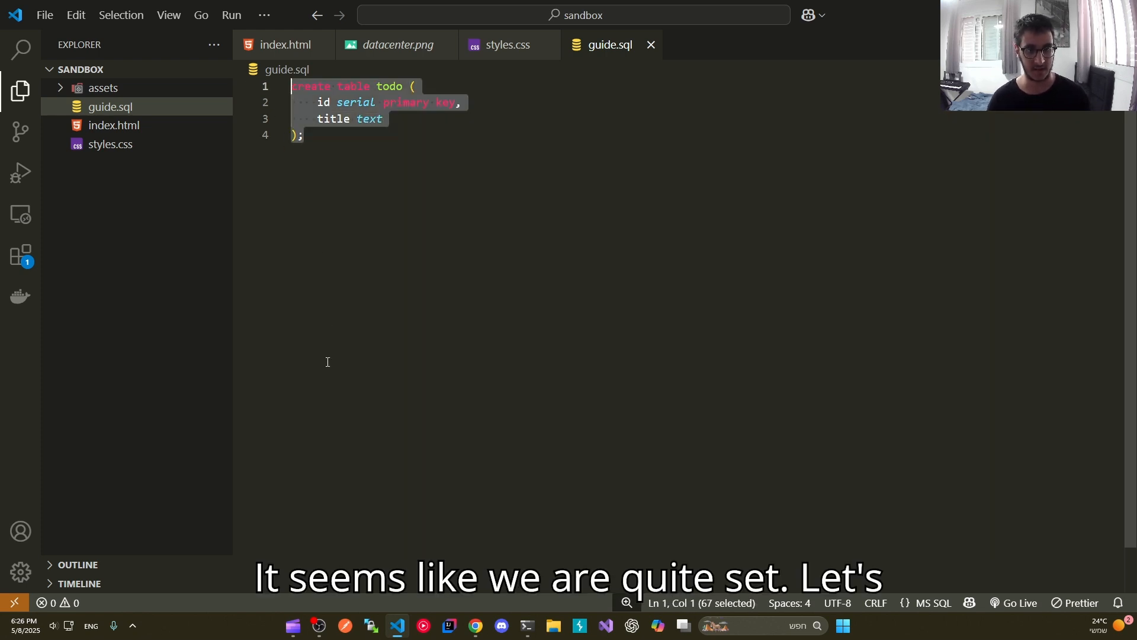
left_click(296, 626)
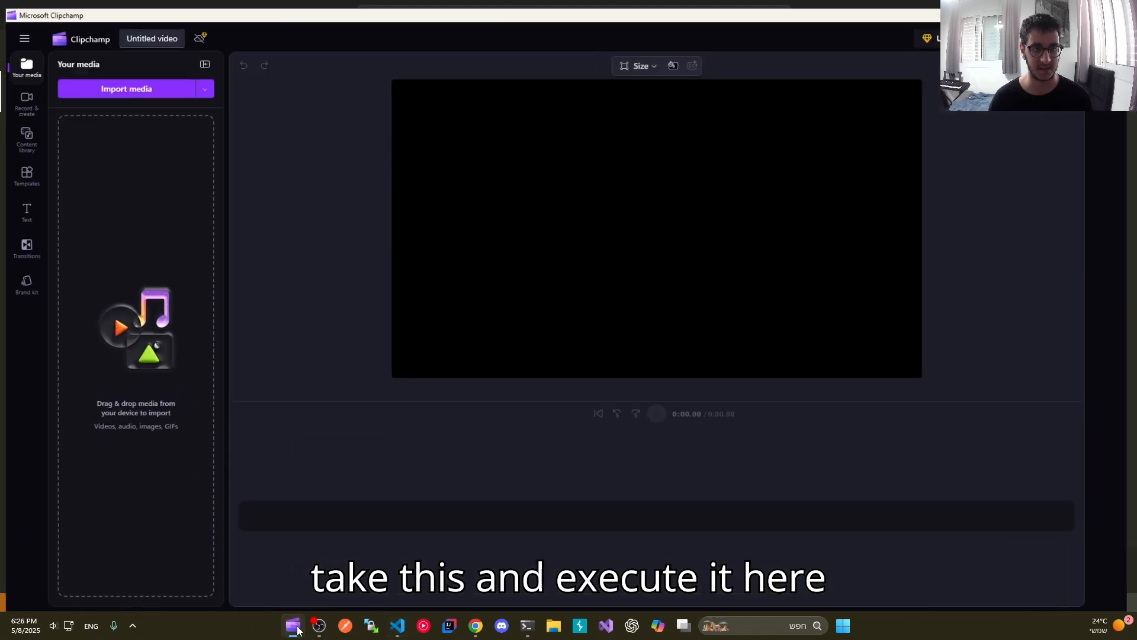
left_click(297, 627)
left_click(527, 627)
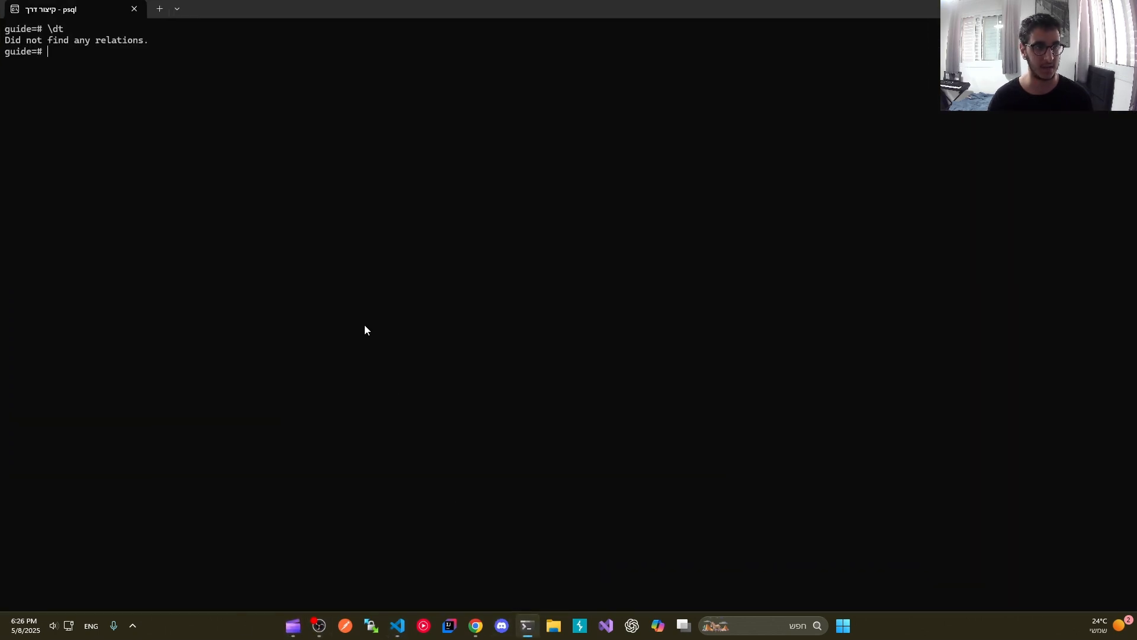
key("ctrl+v")
left_click(499, 377)
key("Return")
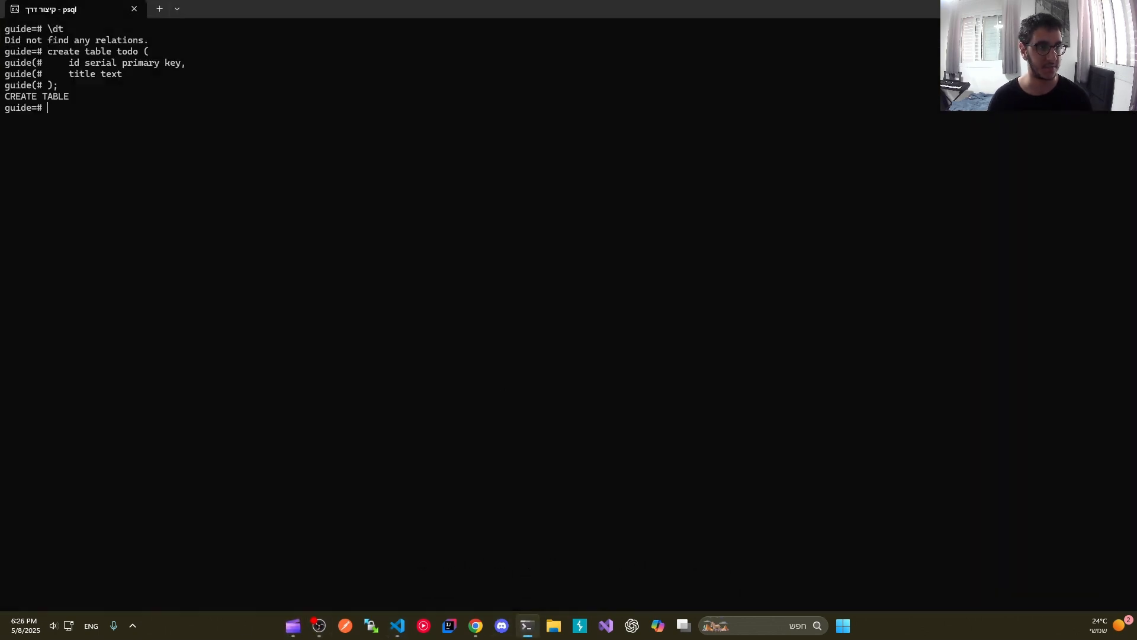
Step: Clear the terminal and list the tables again with \dt to verify the todo table
type("\\! cls")
key("Return")
type("\\dt")
key("Return")
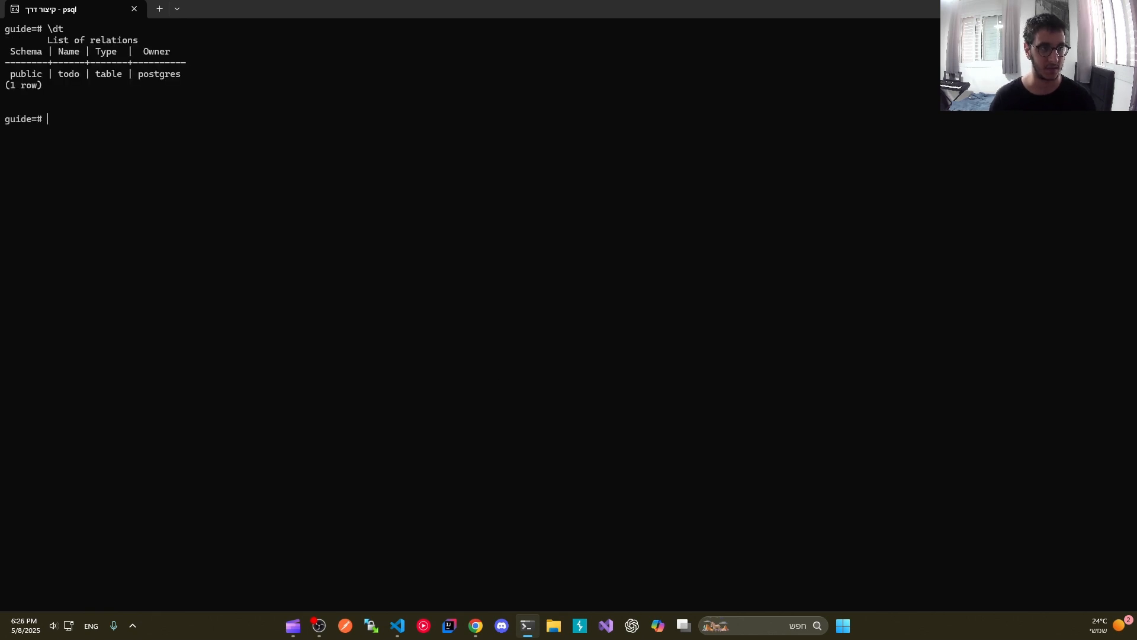
Step: Query the new table's contents with "select * from todo;"
type("select * f")
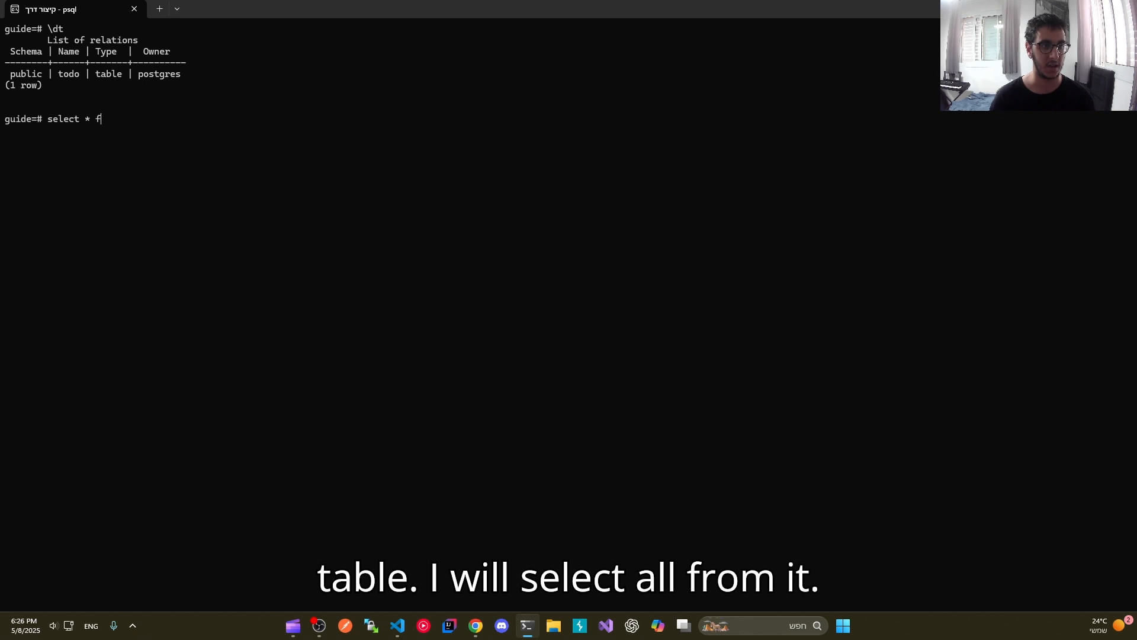
type(";")
key("Return")
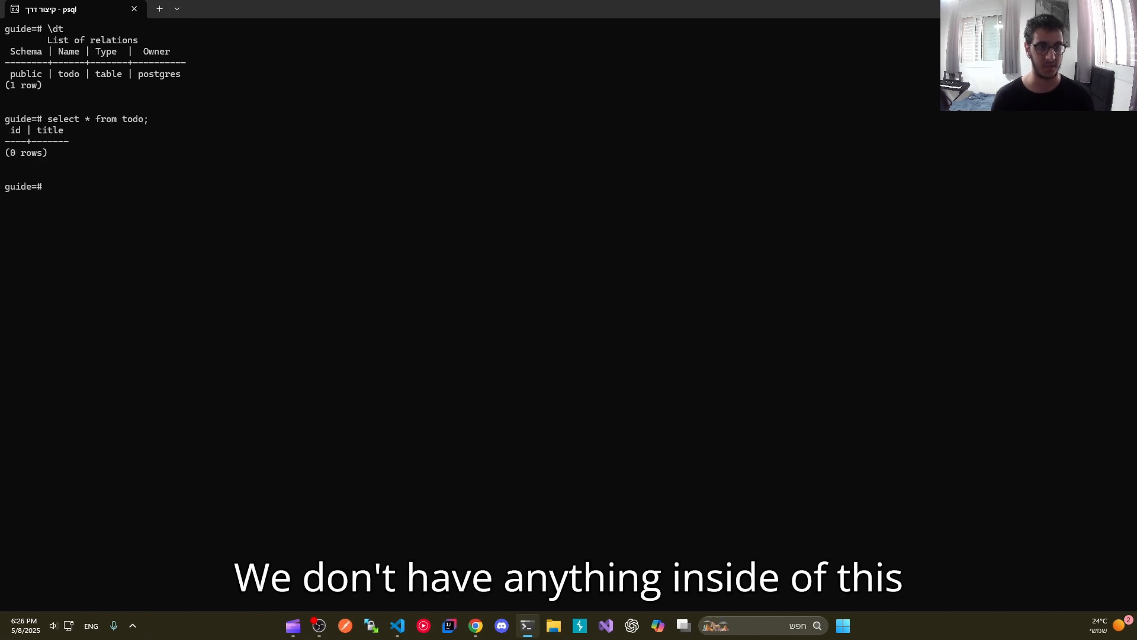
Step: Switch to VS Code and start an "insert into todo (title)" statement below the create table statement
left_click(397, 625)
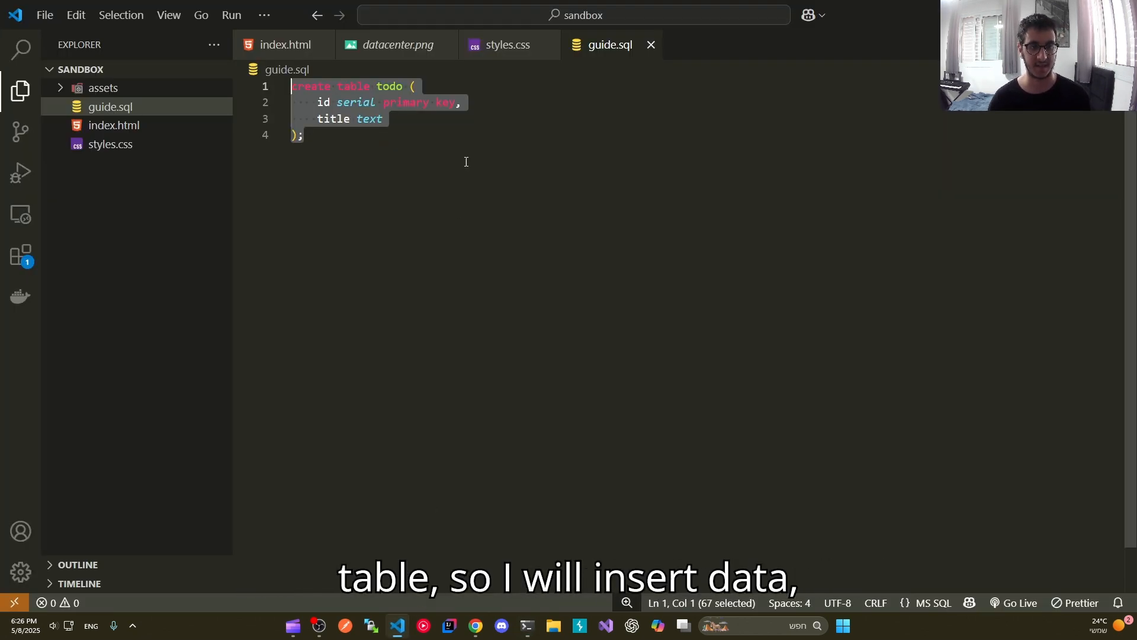
left_click(436, 144)
key("Return")
type("insert into todo ")
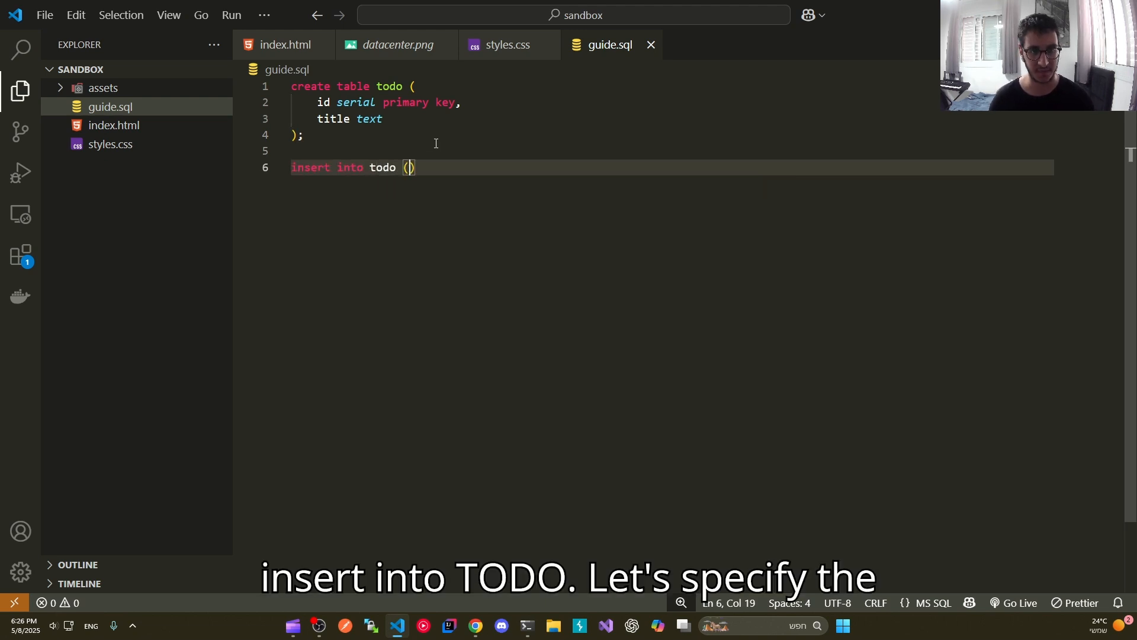
type("(title)")
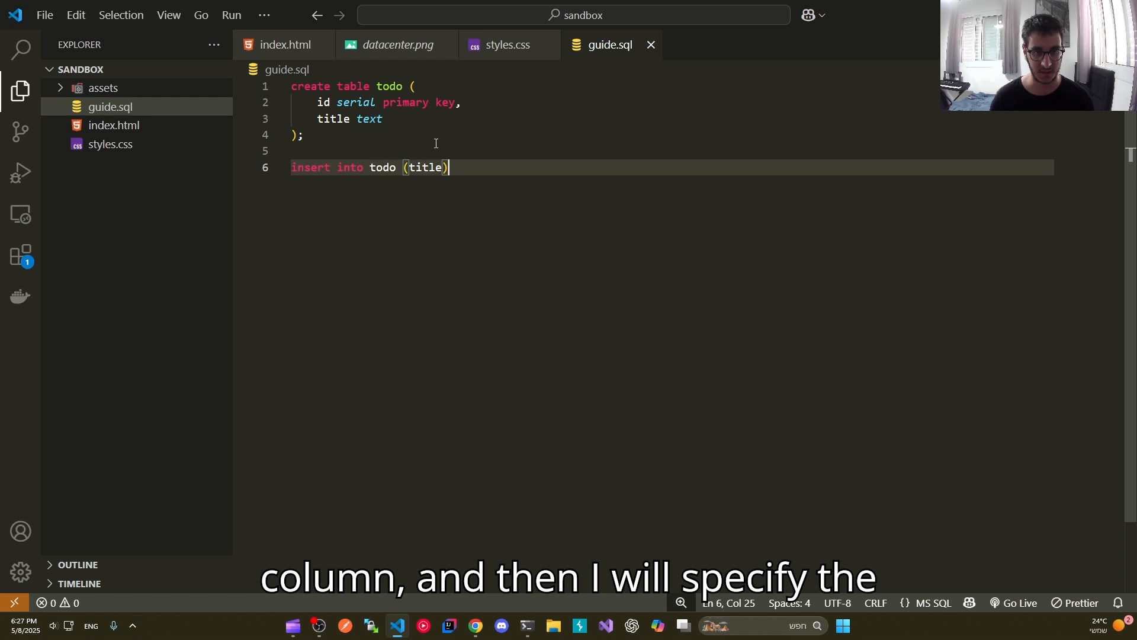
Step: Complete the insert statement on a new line with "values ('todo nummber 1');"
key("Return")
type("values (")
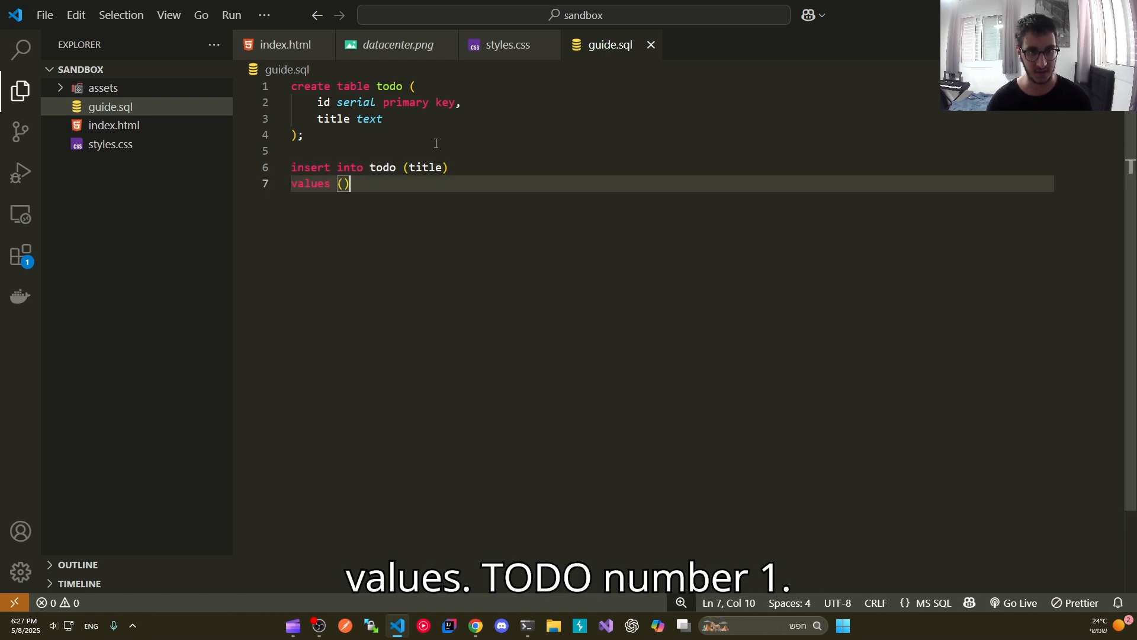
type("'todo numver")
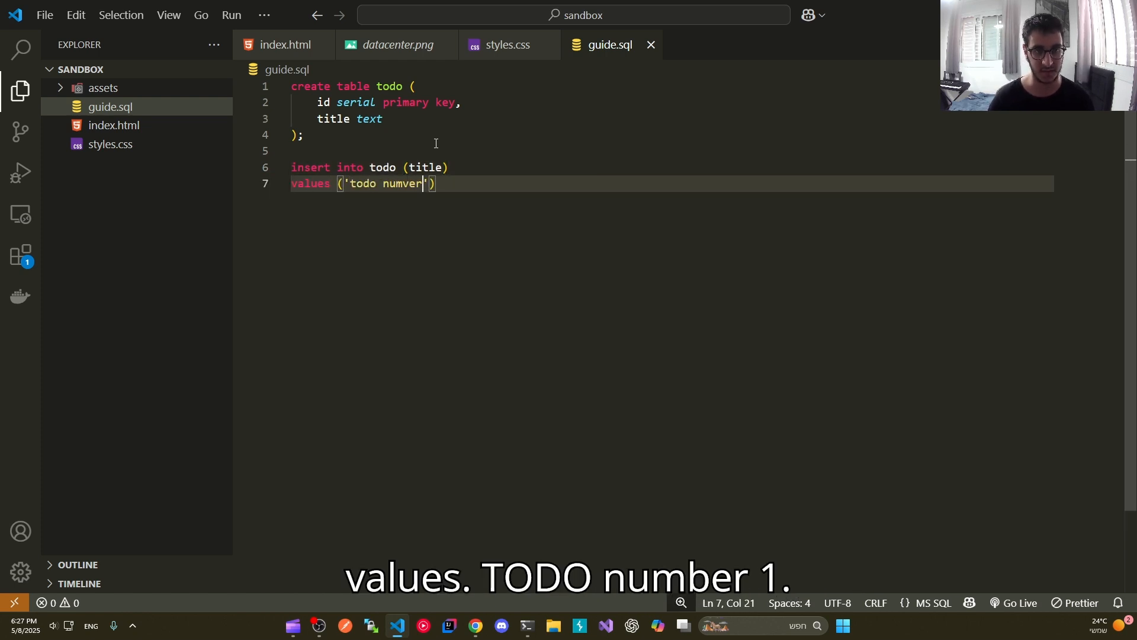
key("BackSpace")
key("BackSpace")
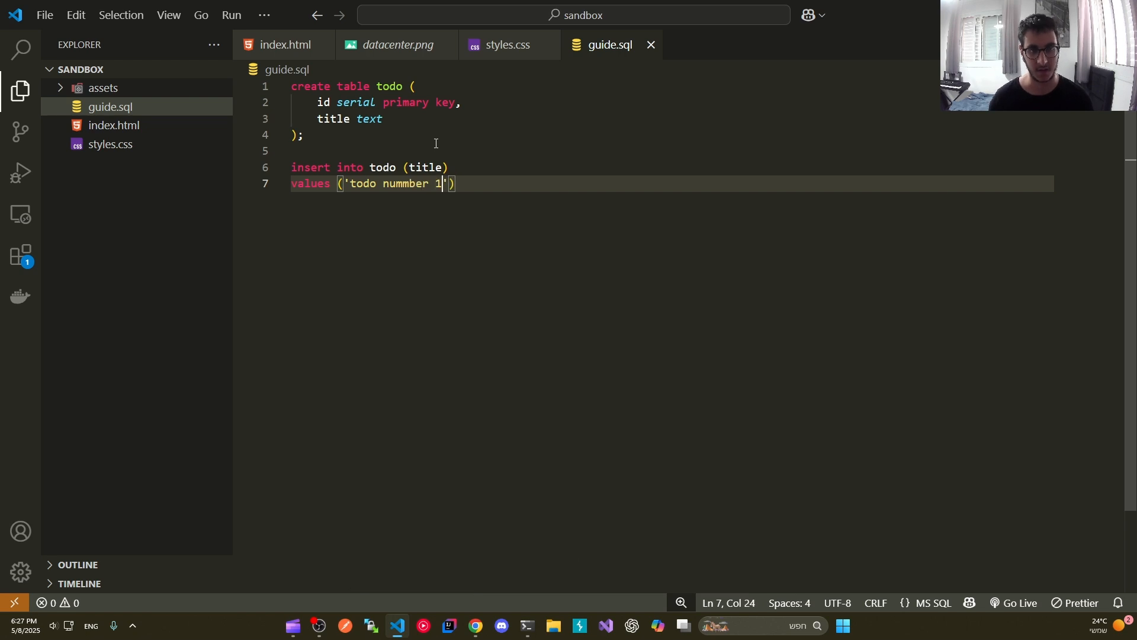
Step: Copy the insert statement for 'todo nummber 1' and execute it in the psql terminal
left_click_drag(479, 174, 288, 168)
key("ctrl+c")
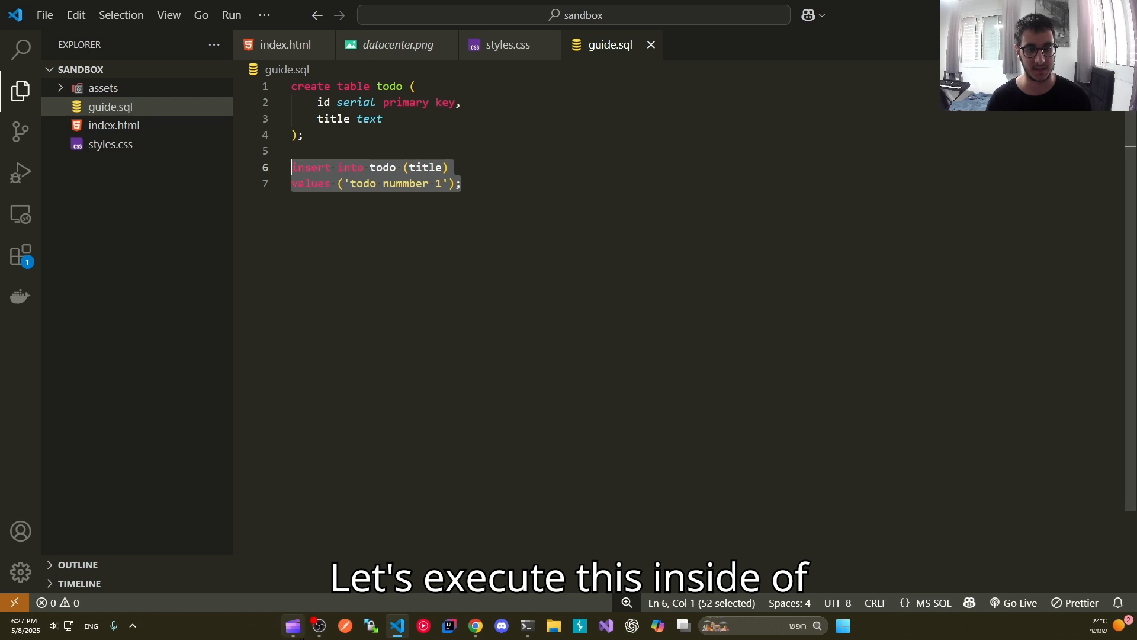
left_click(527, 626)
key("ctrl+v")
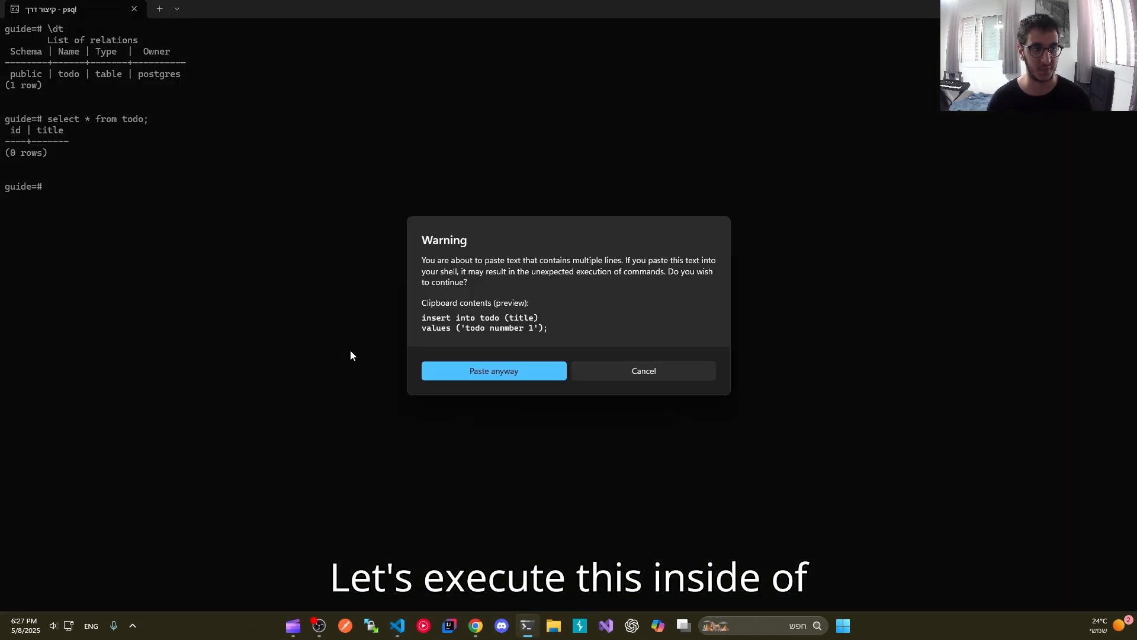
left_click(492, 372)
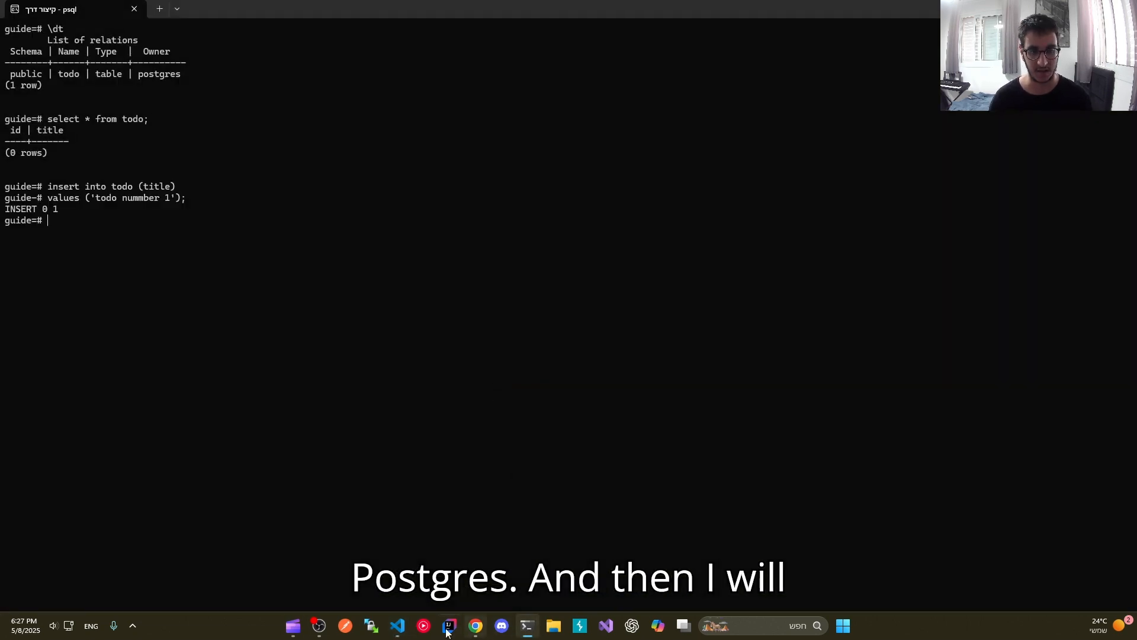
Step: Switch back to VS Code and change the inserted title to 'todo nummber 2'
left_click(401, 630)
left_click(430, 220)
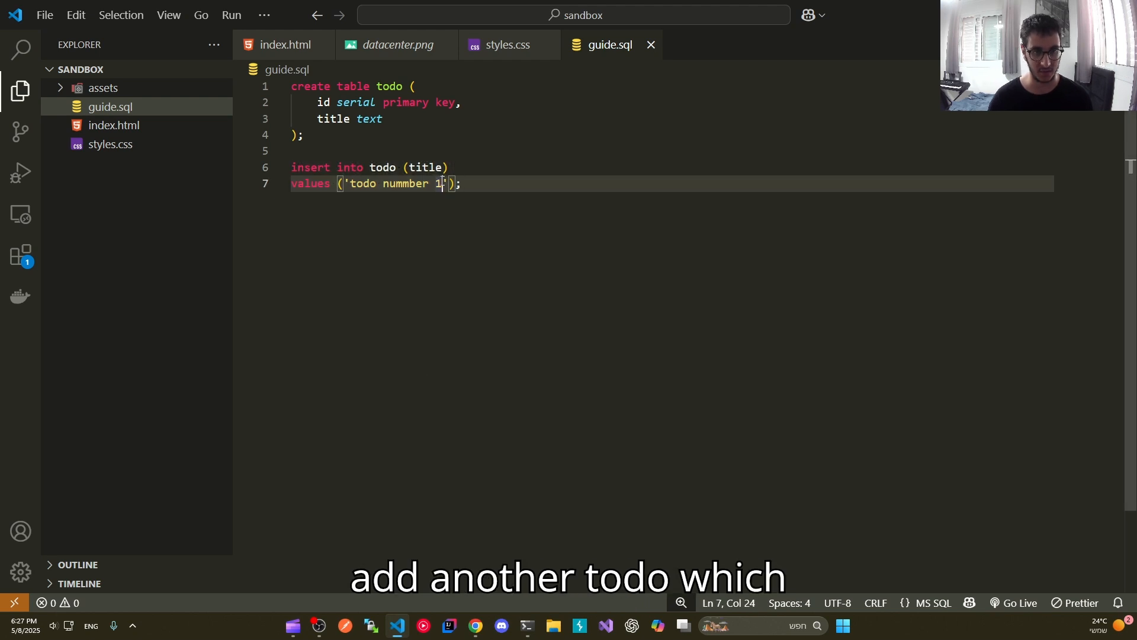
key("BackSpace")
type("2")
Step: Copy the insert statement for 'todo nummber 2' and execute it in the psql terminal
left_click_drag(462, 184, 291, 168)
key("ctrl+c")
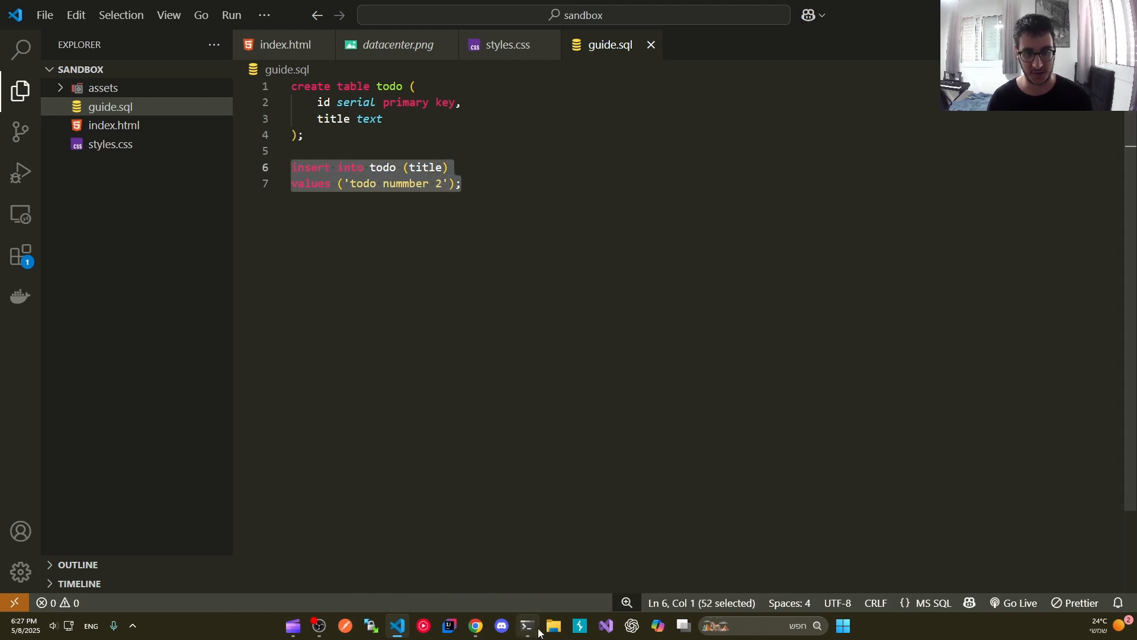
left_click(535, 629)
key("ctrl+v")
left_click(496, 370)
key("Return")
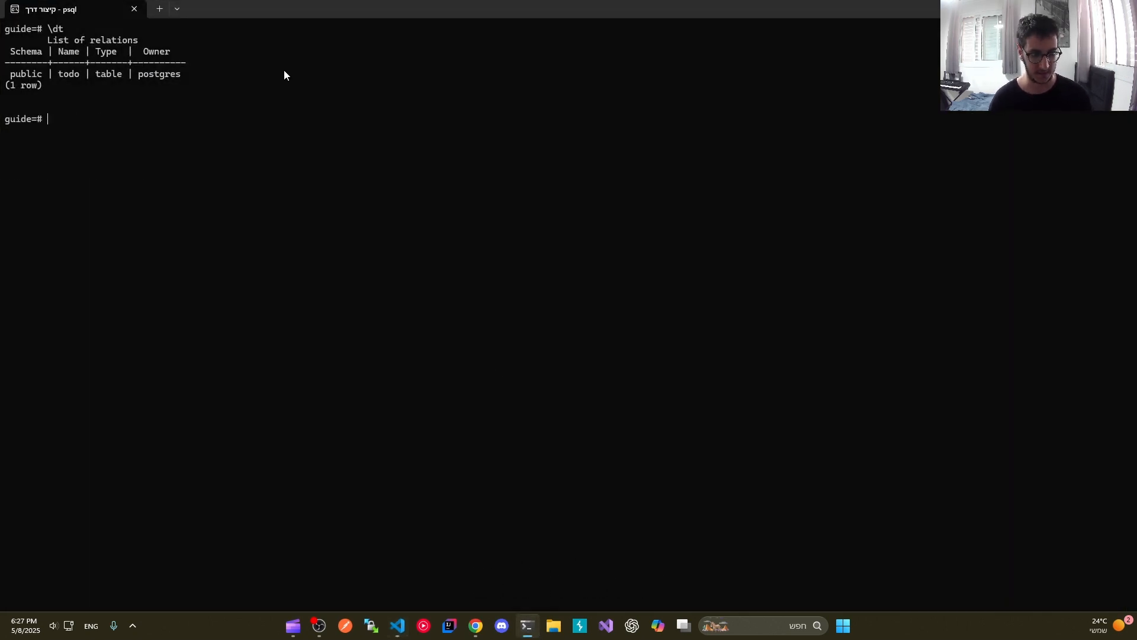
Step: Run "select * from todo;" on a cleared terminal to review the inserted rows
type("select *")
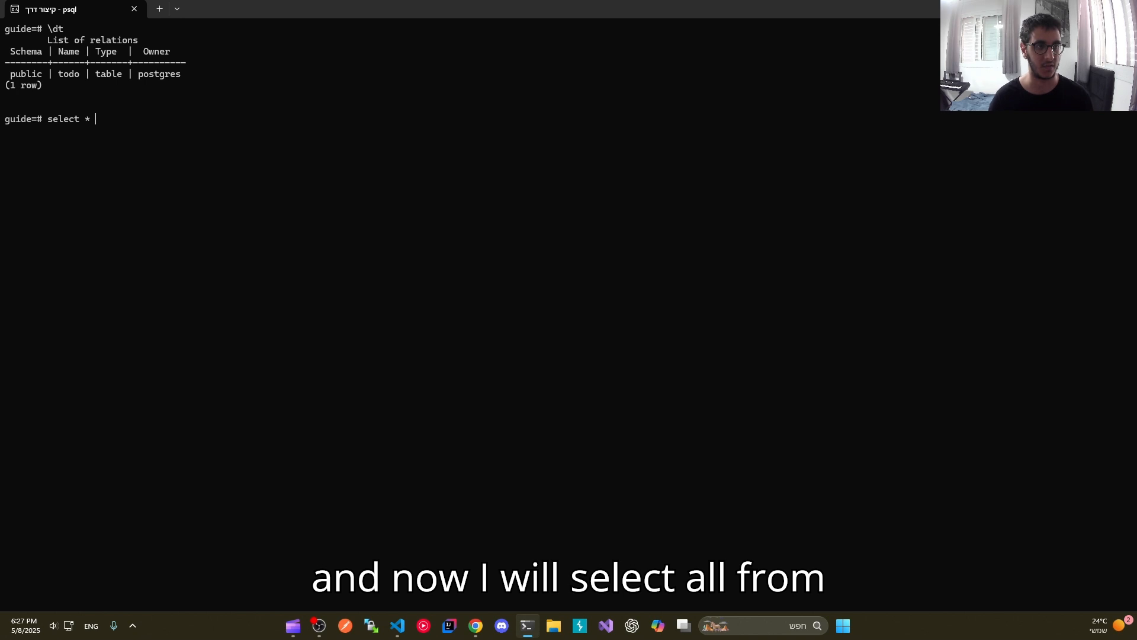
type(" from todo;")
key("Return")
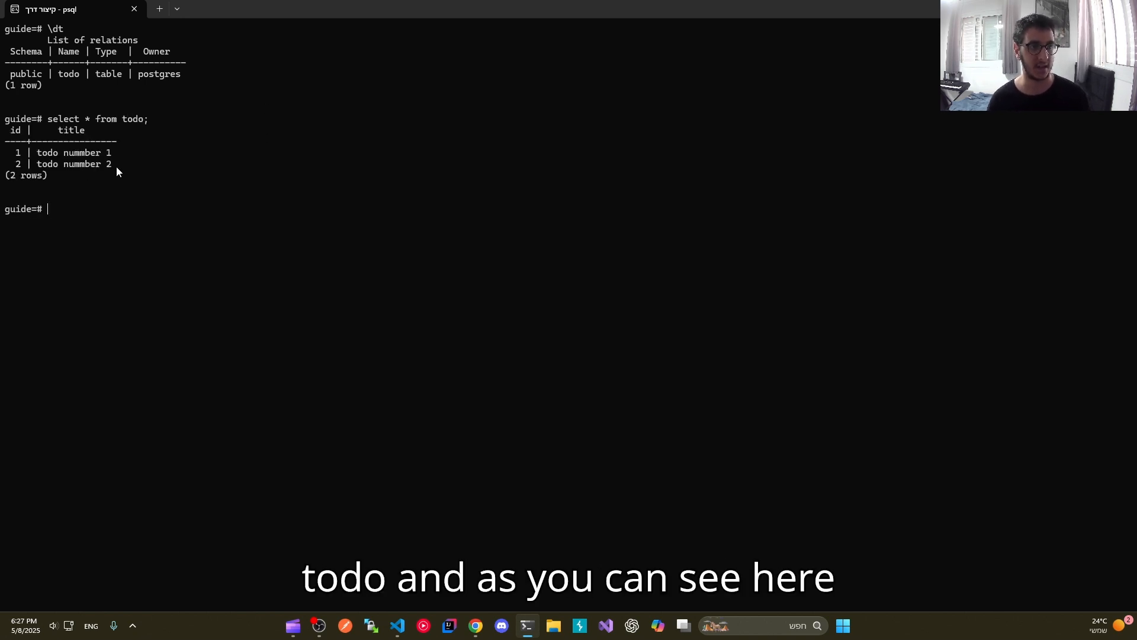
left_click_drag(116, 165, 16, 147)
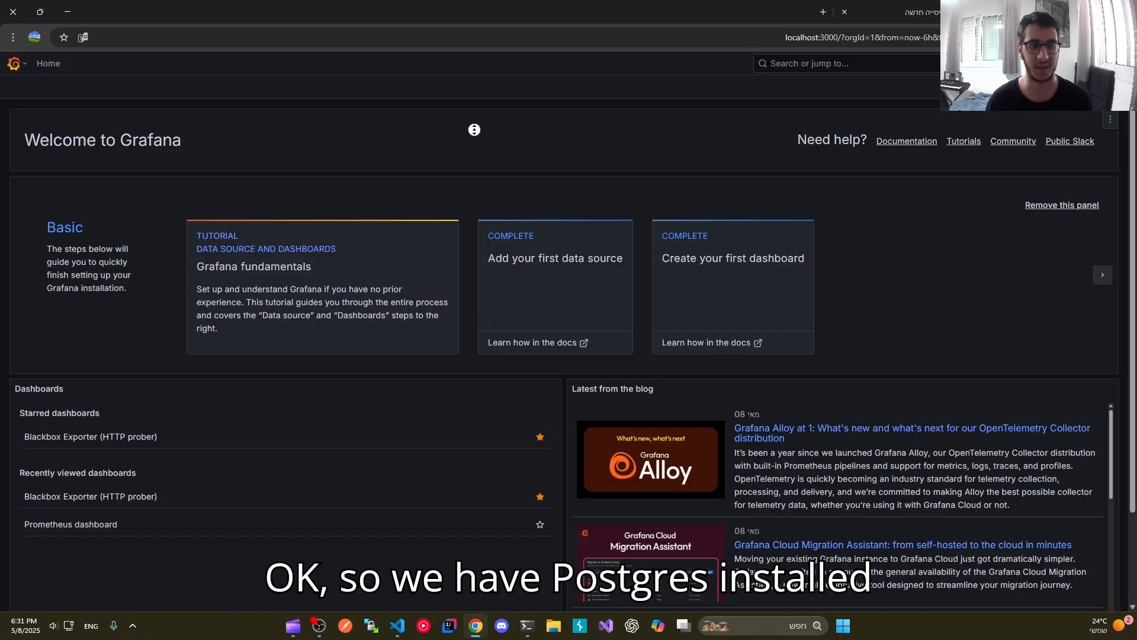
Step: Open Grafana's list of connected data sources
left_click(15, 64)
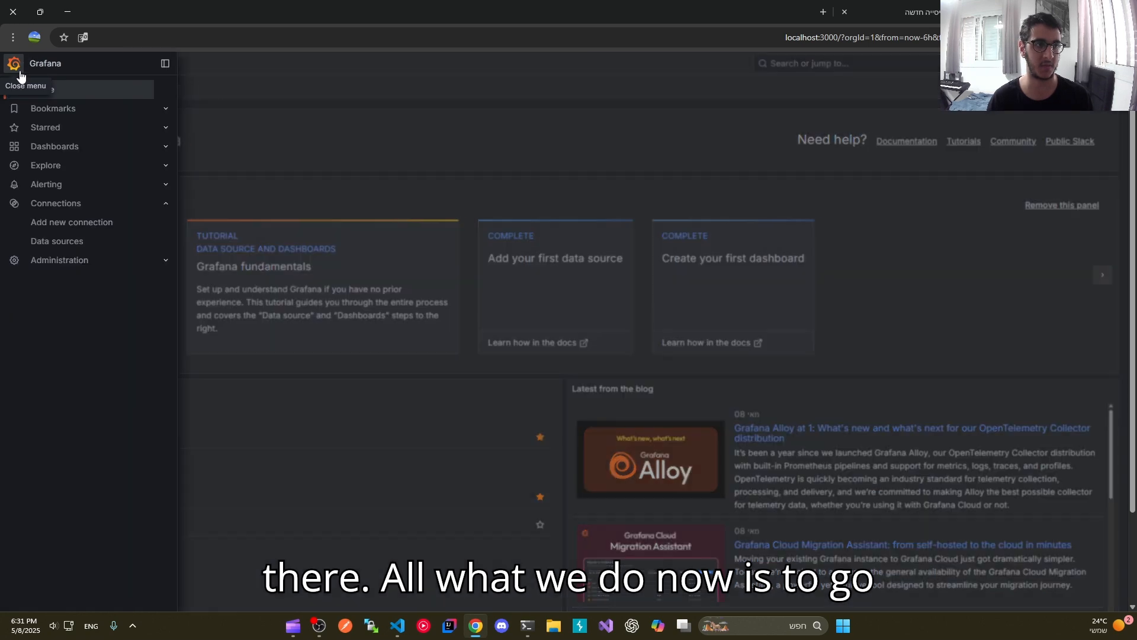
left_click(63, 240)
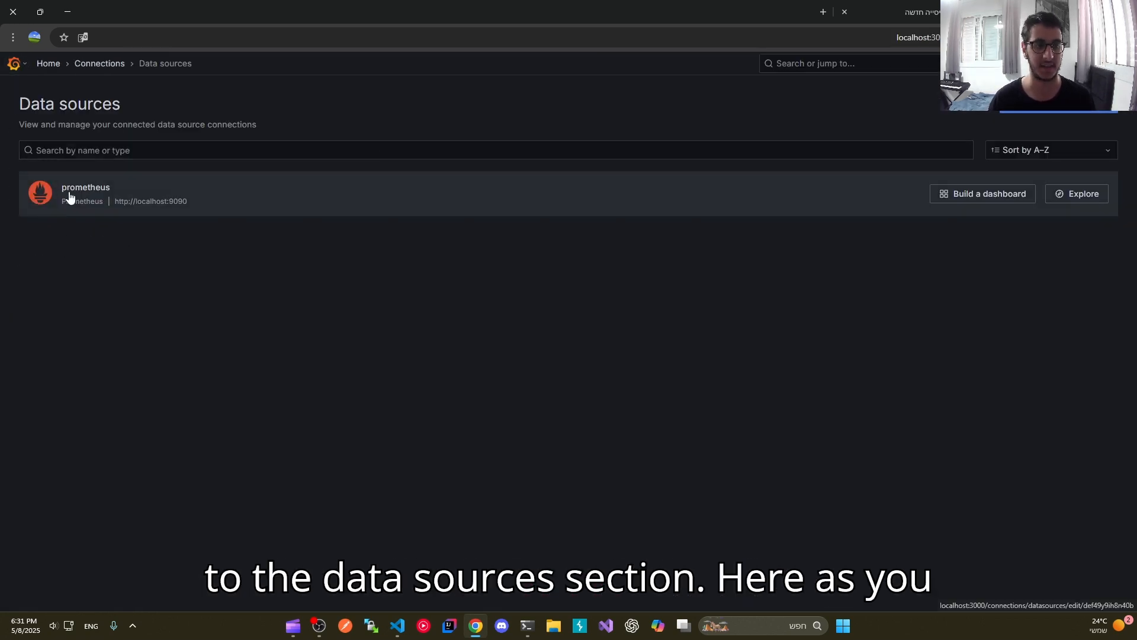
left_click_drag(130, 259, 68, 192)
left_click(162, 269)
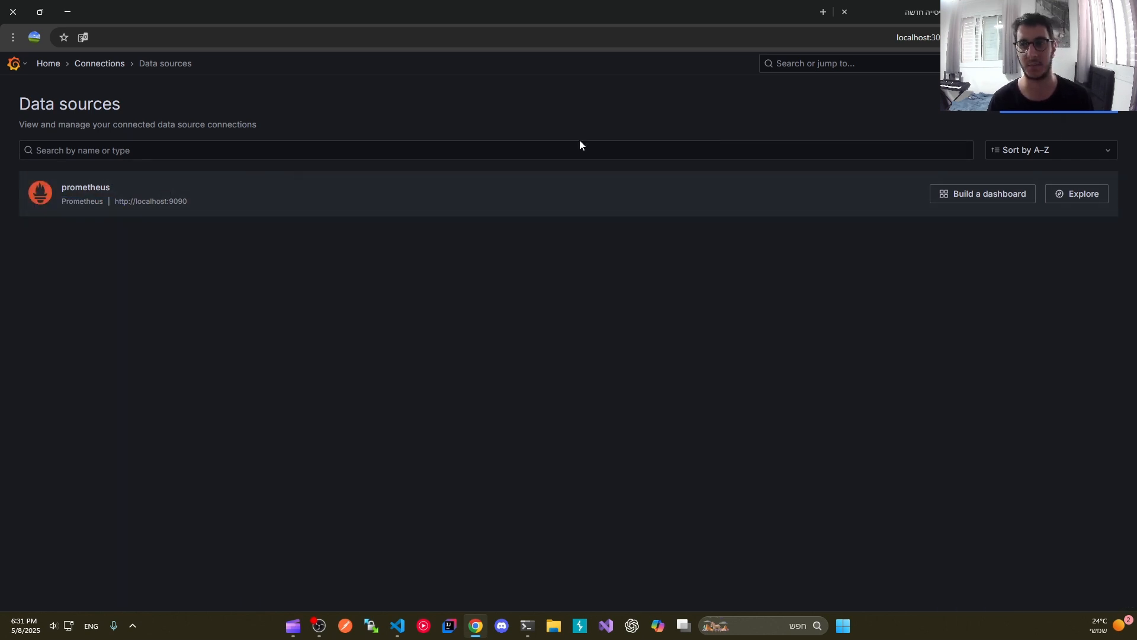
Step: Add a new PostgreSQL data source, filtering the available data source types by "post"
left_click(1025, 116)
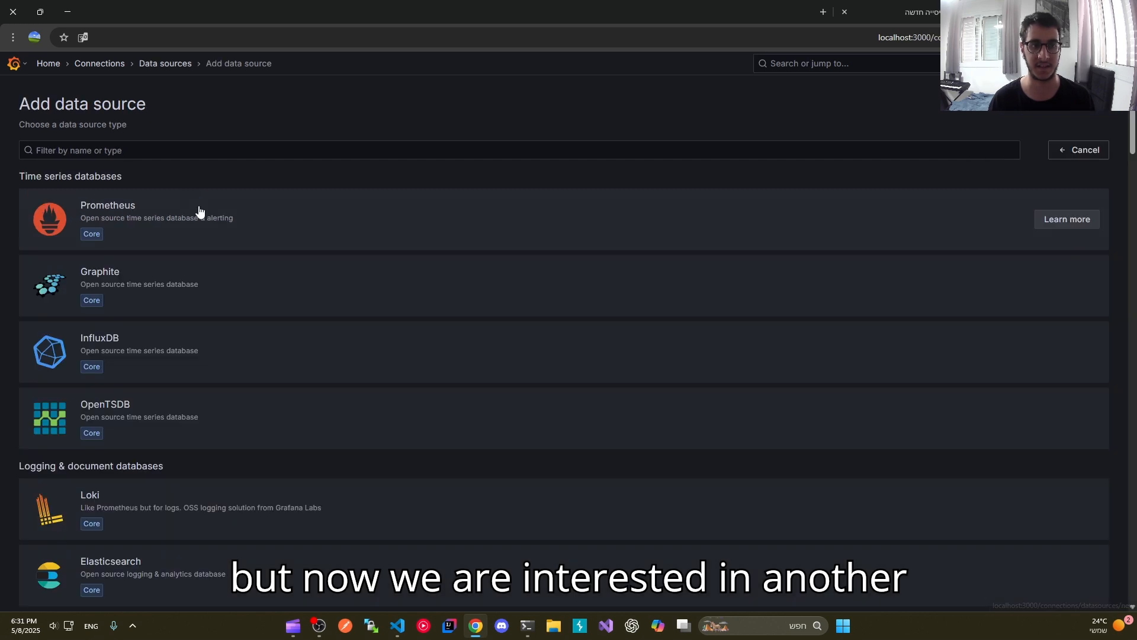
left_click(203, 143)
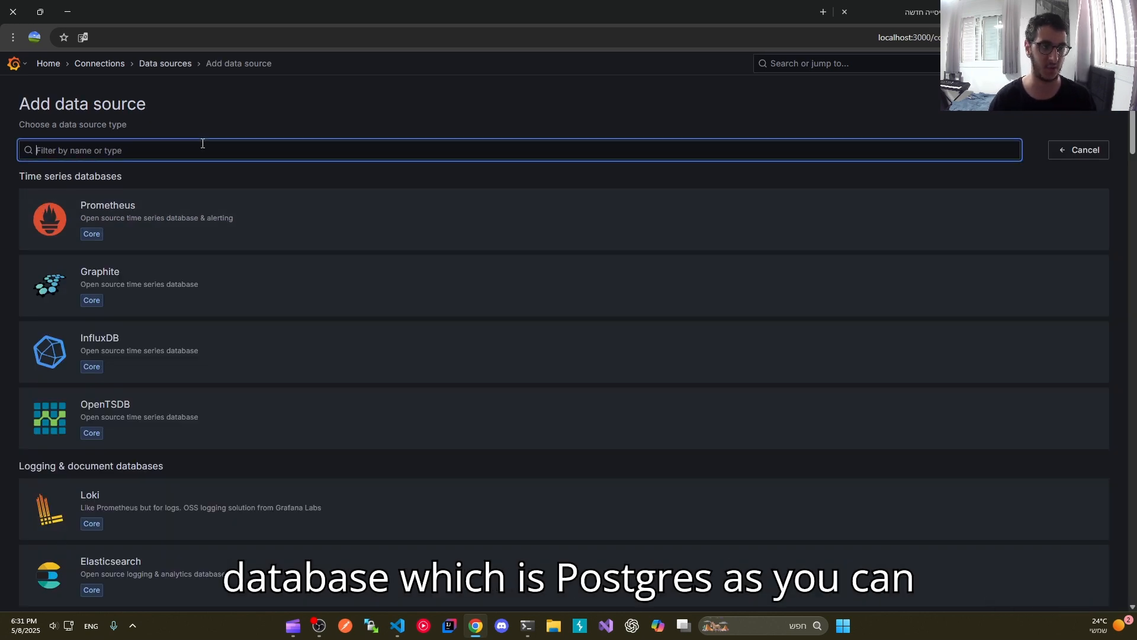
scroll(200, 301, "down", 5)
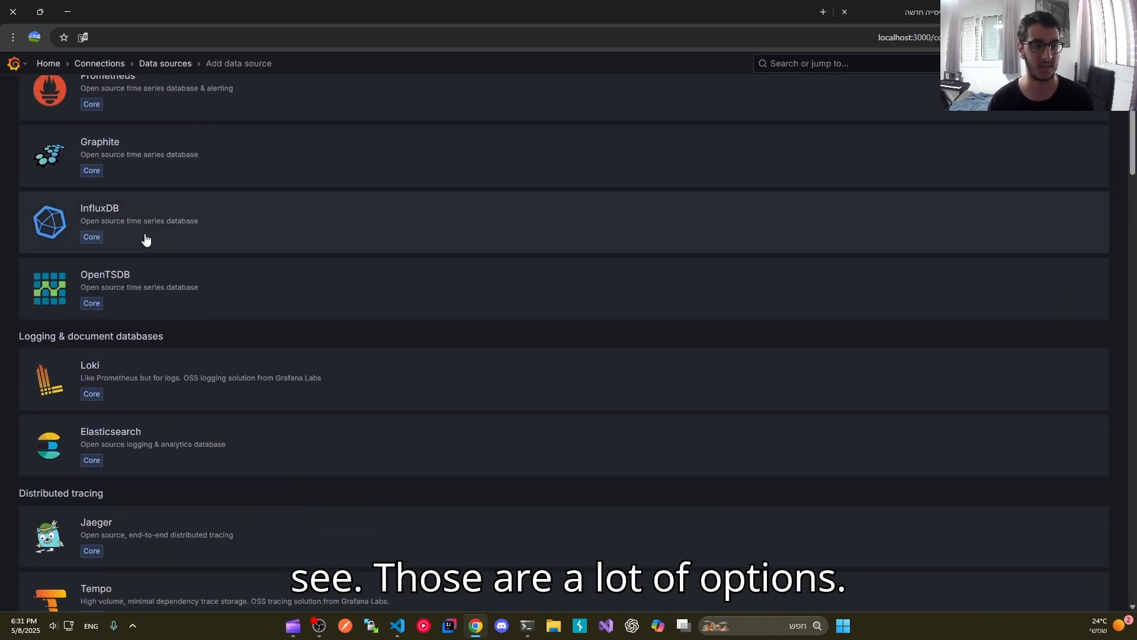
scroll(140, 336, "up", 3)
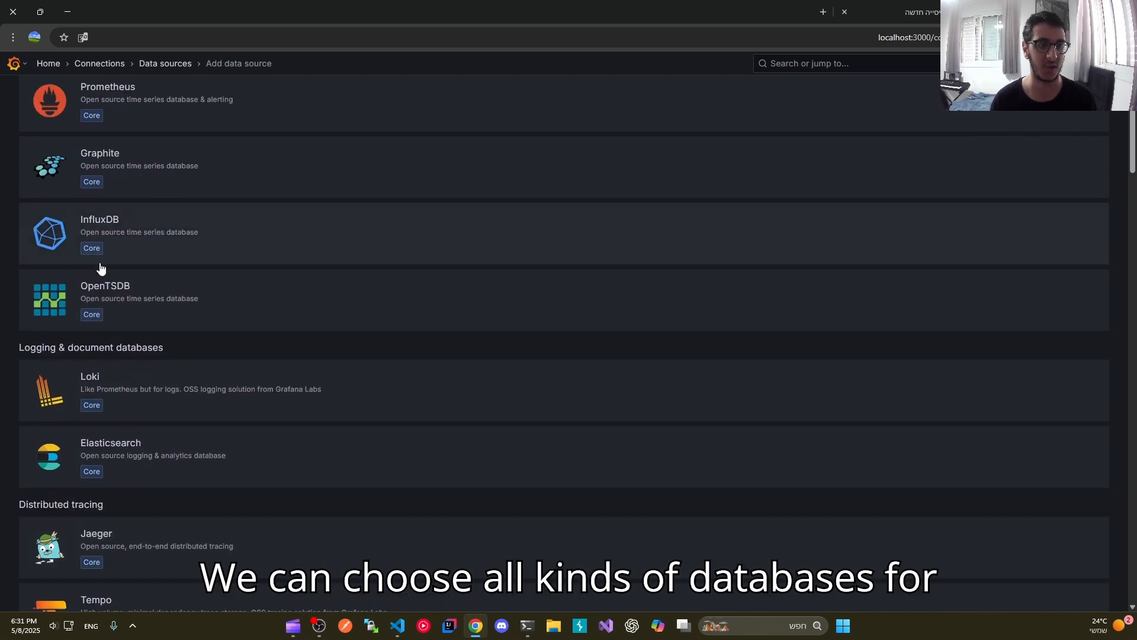
scroll(136, 270, "up", 2)
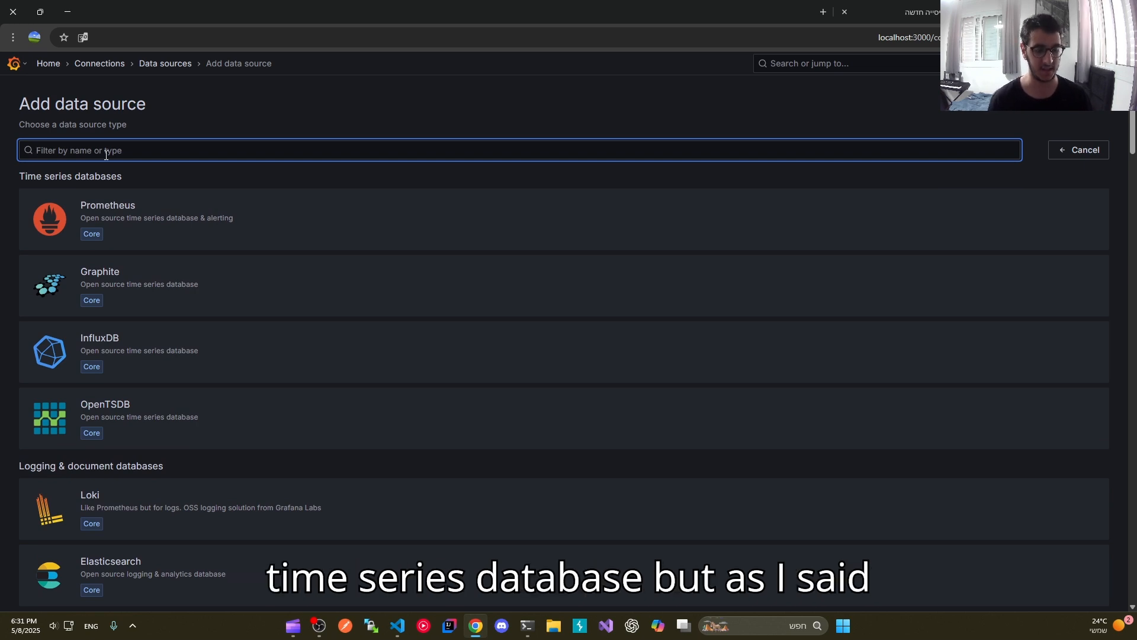
type("post")
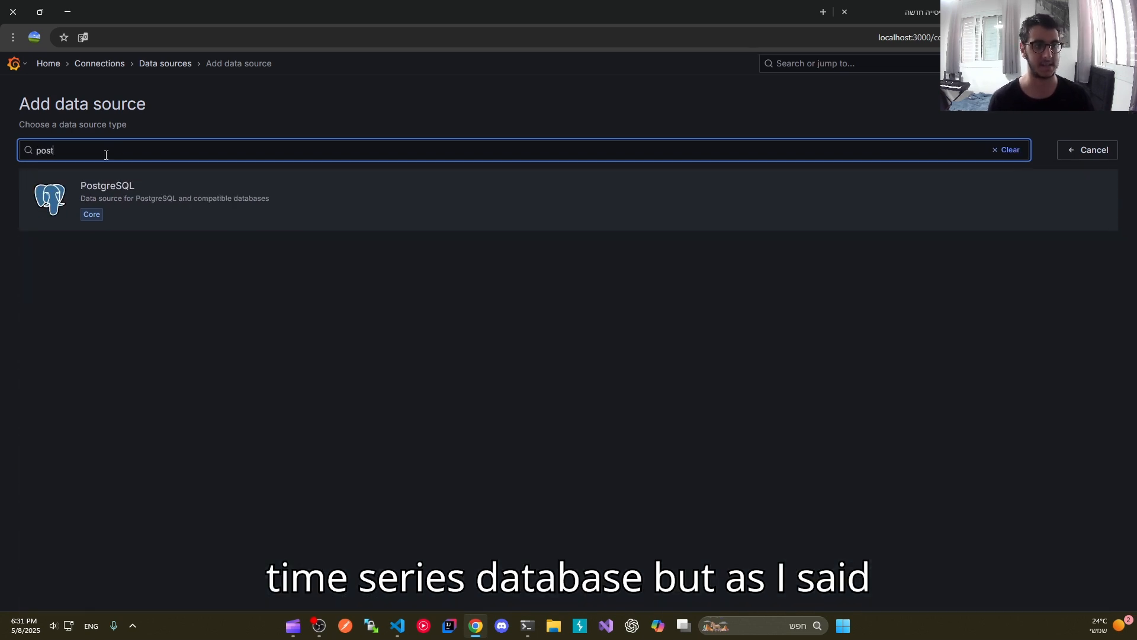
left_click(193, 215)
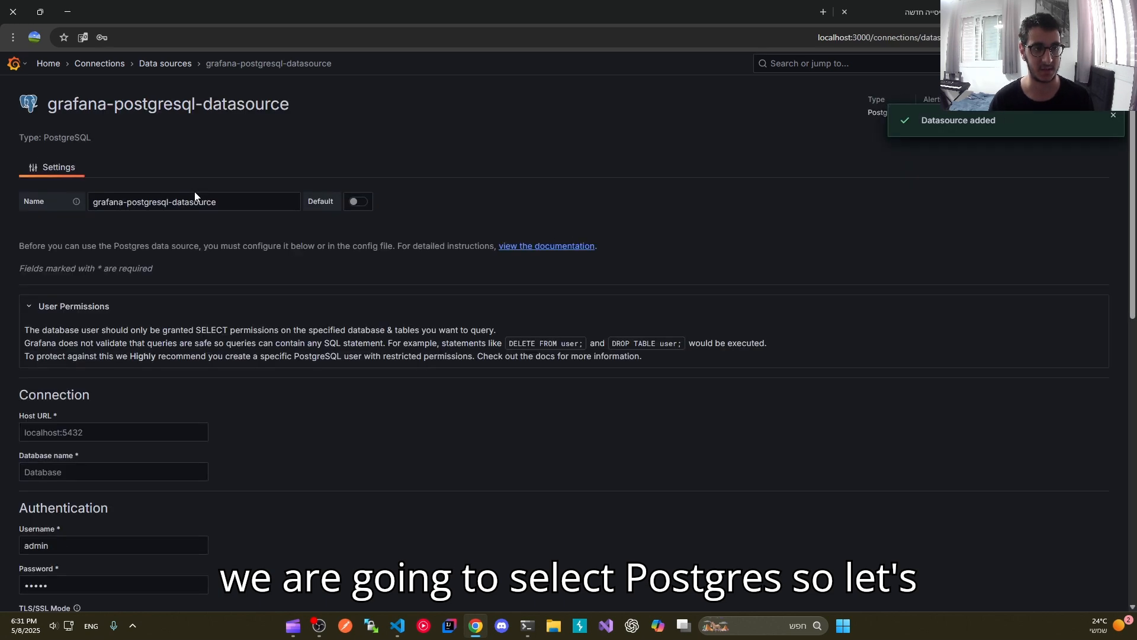
Step: Set the data source's host URL to localhost:5432 and its database name to guide
scroll(140, 356, "down", 1)
left_click(112, 373)
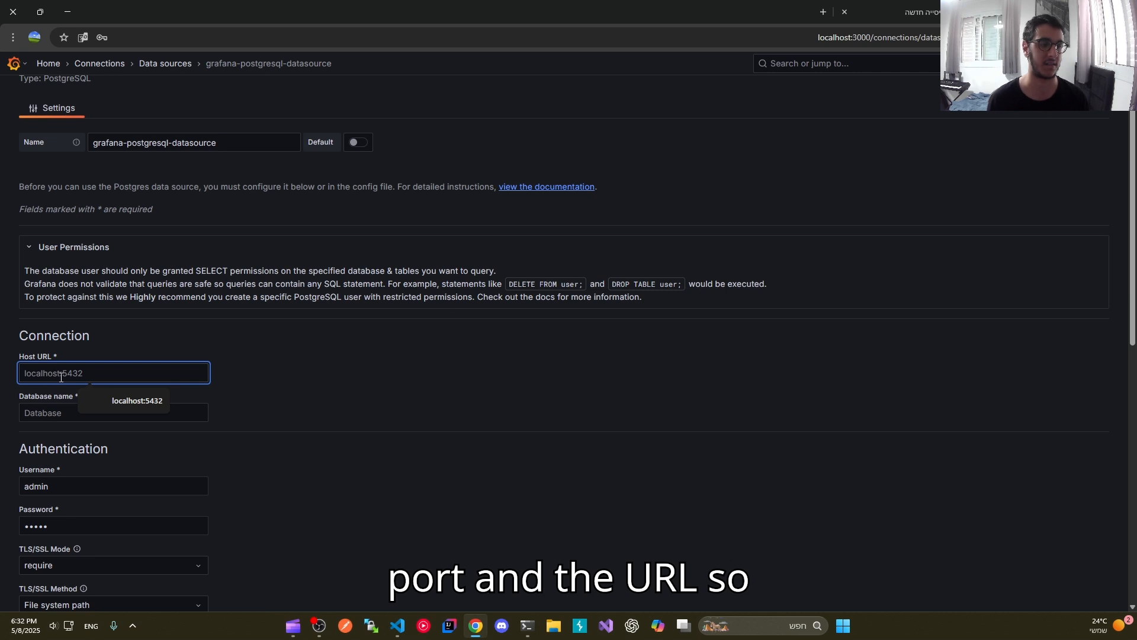
left_click(122, 400)
left_click_drag(84, 374, 75, 379)
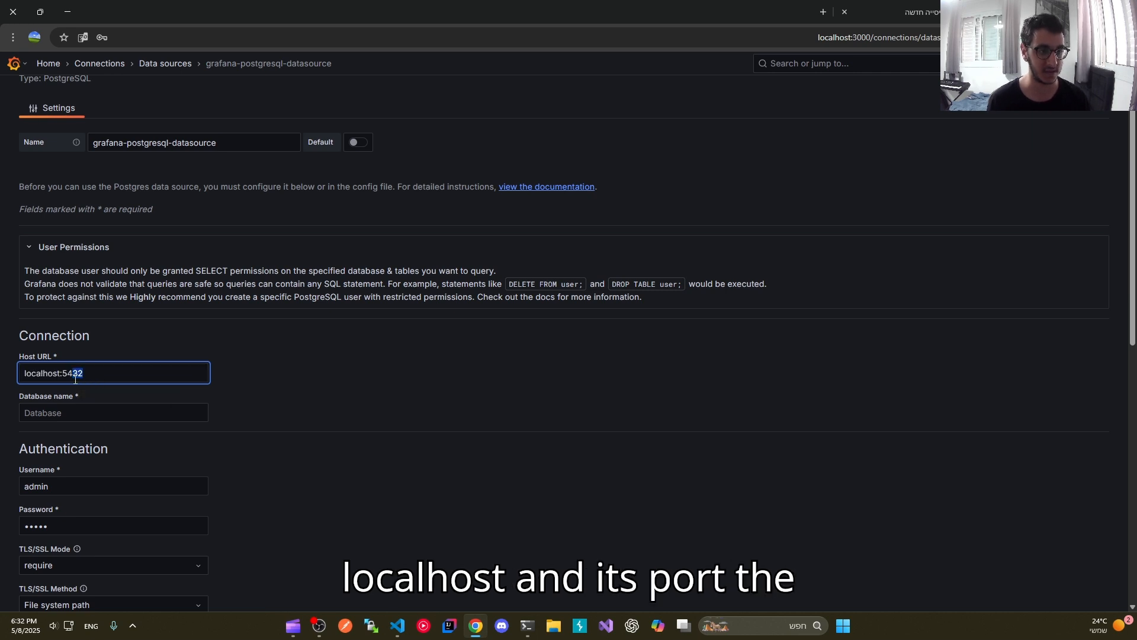
left_click(95, 411)
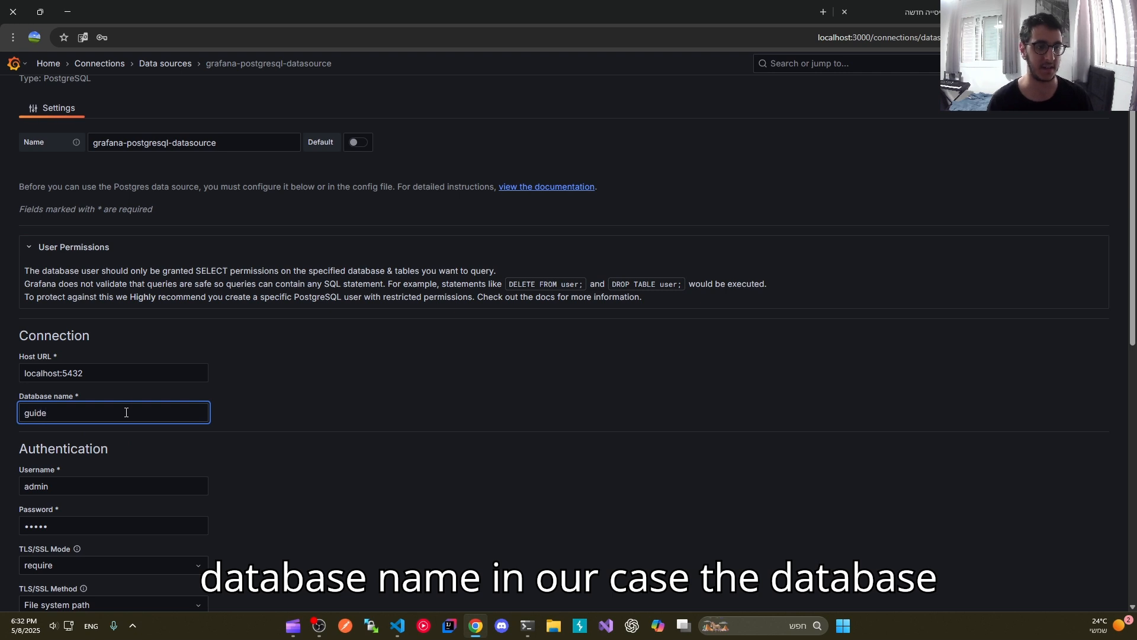
Step: Replace the authentication username with postgres and enter the database password
scroll(57, 410, "down", 1)
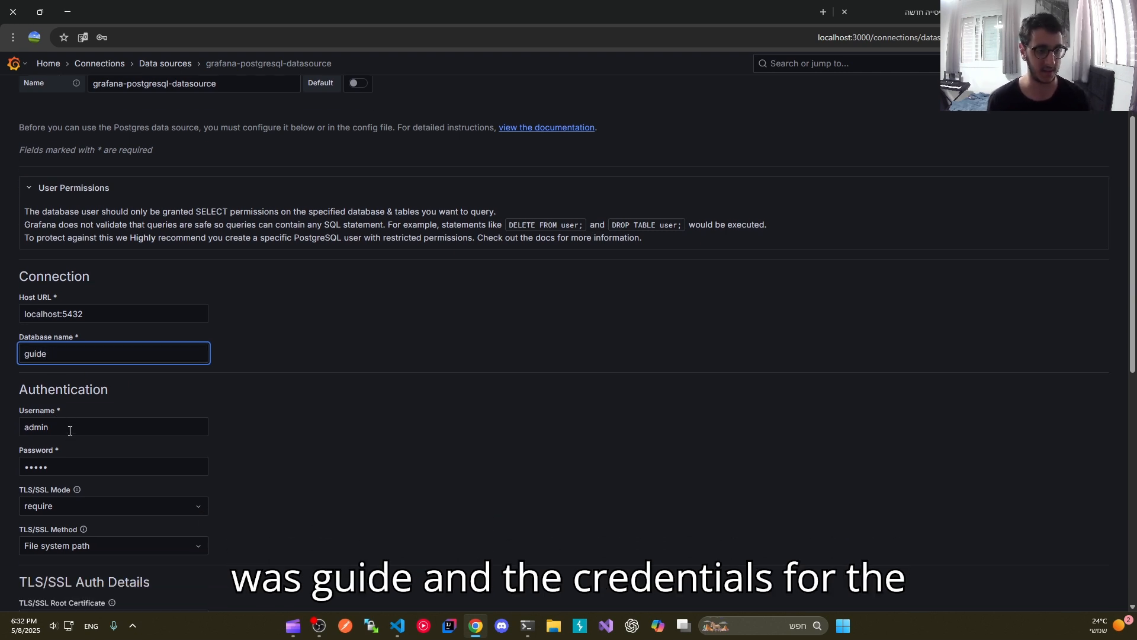
left_click(62, 428)
key("ctrl+a")
key("BackSpace")
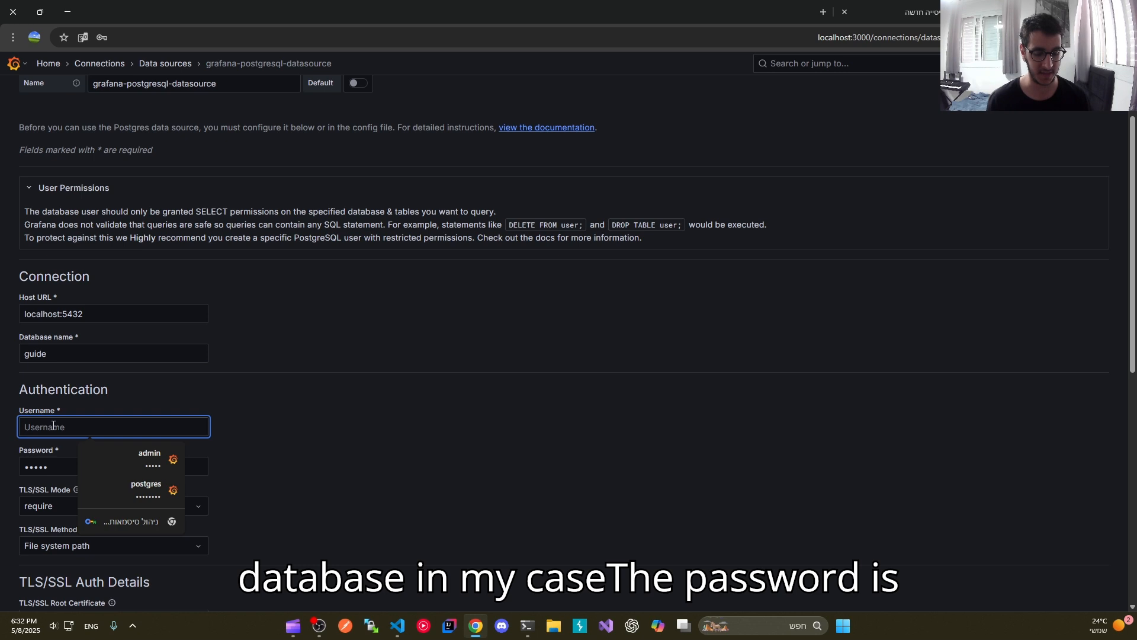
type("postgres")
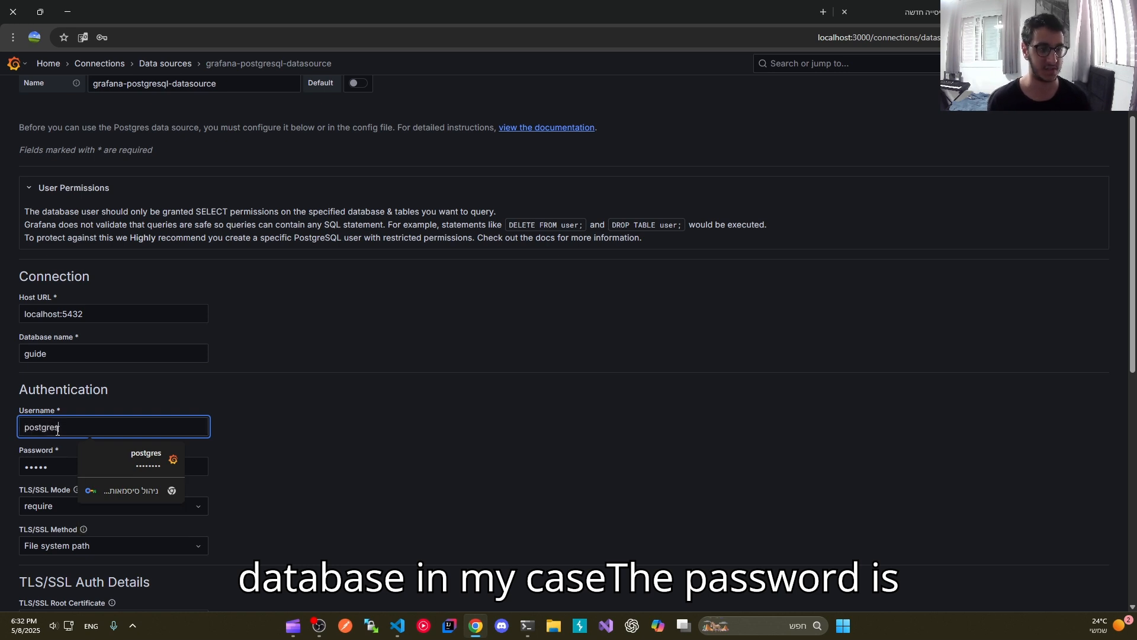
key("Tab")
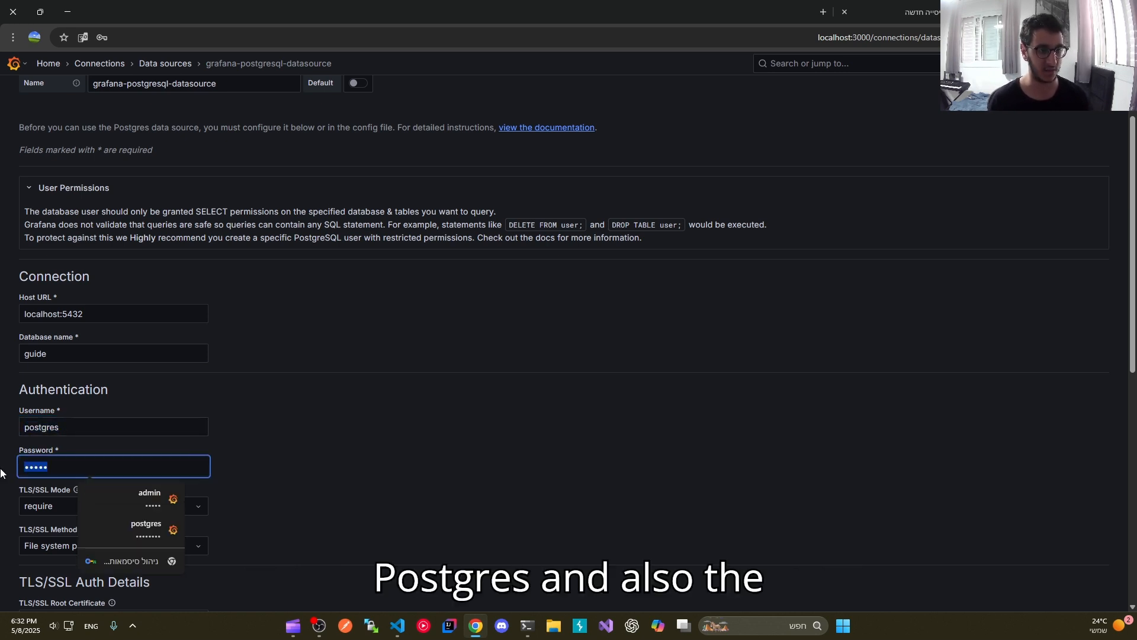
type("postgres")
Step: Set the TLS/SSL mode to disable, and save and test the PostgreSQL data source
scroll(186, 448, "down", 2)
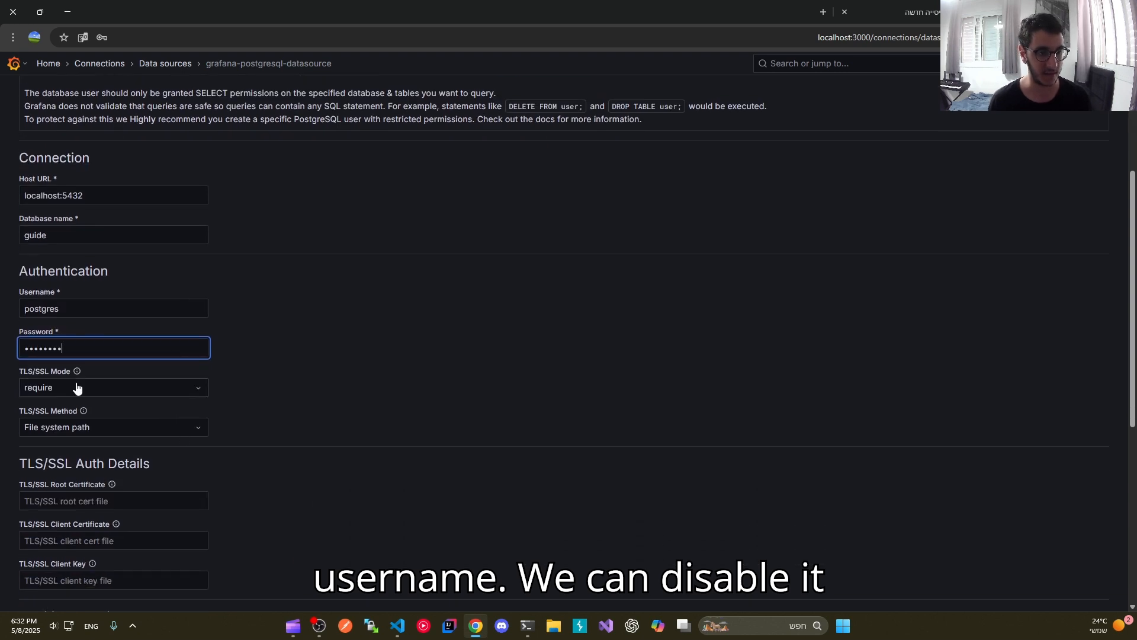
left_click(77, 388)
left_click(67, 416)
scroll(289, 386, "down", 3)
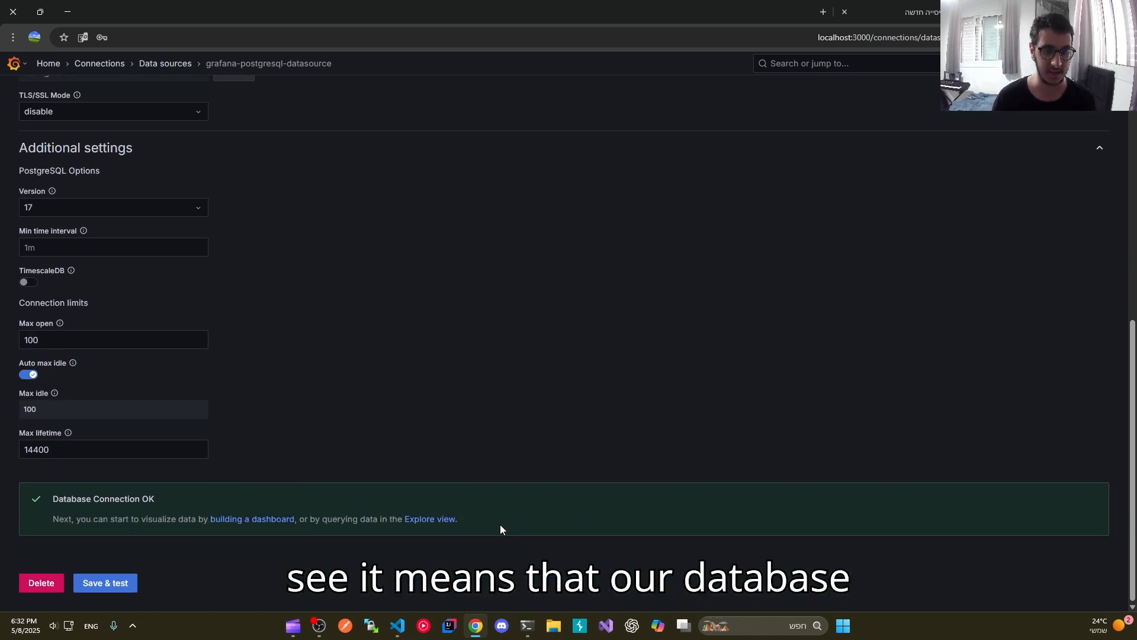
left_click_drag(500, 524, 51, 498)
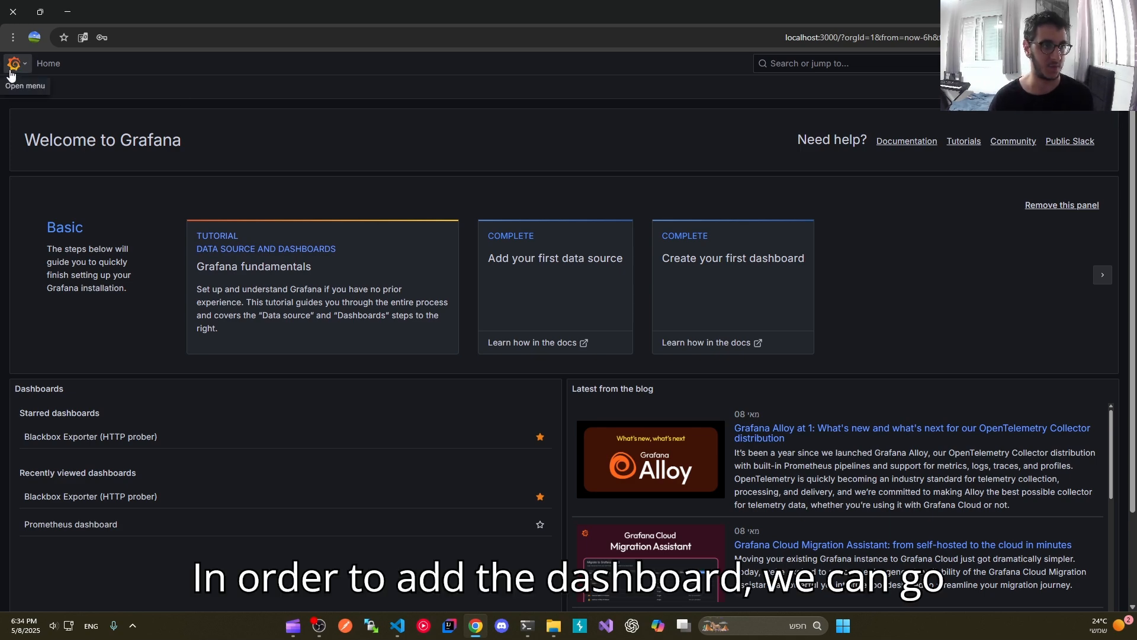
Step: Create a new dashboard from the Dashboards section
left_click(15, 69)
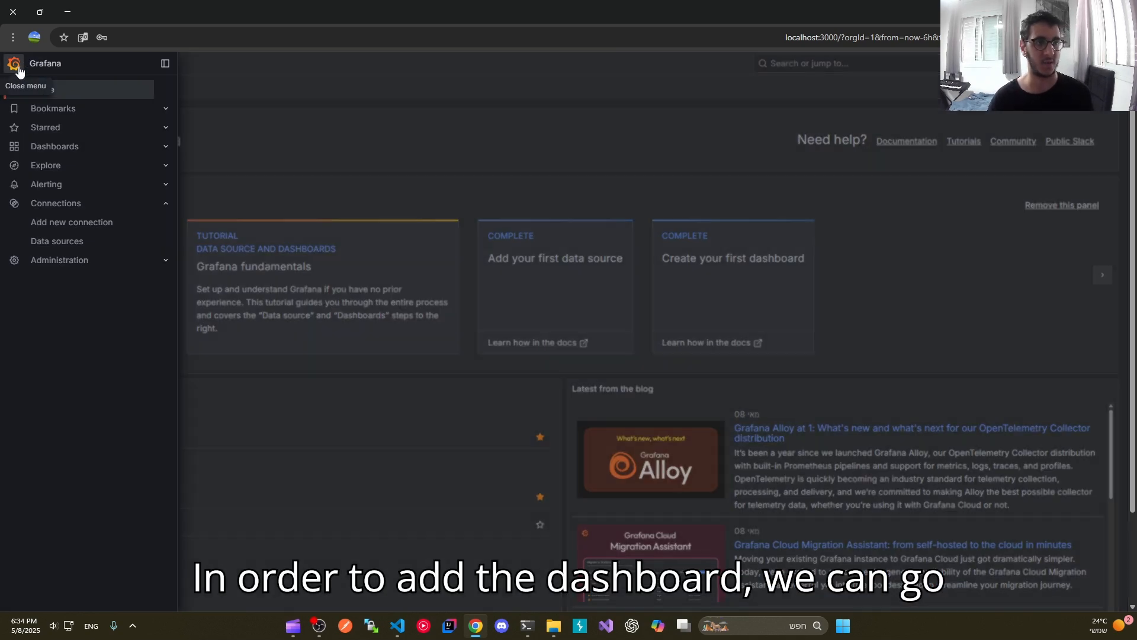
left_click(66, 151)
left_click(1095, 104)
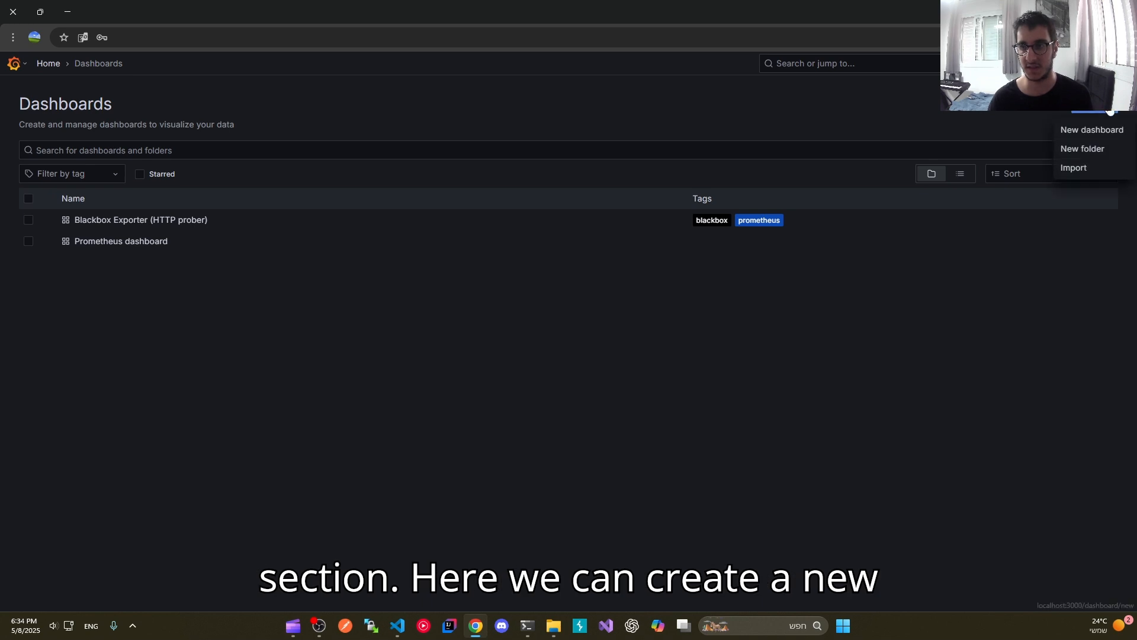
left_click(1094, 132)
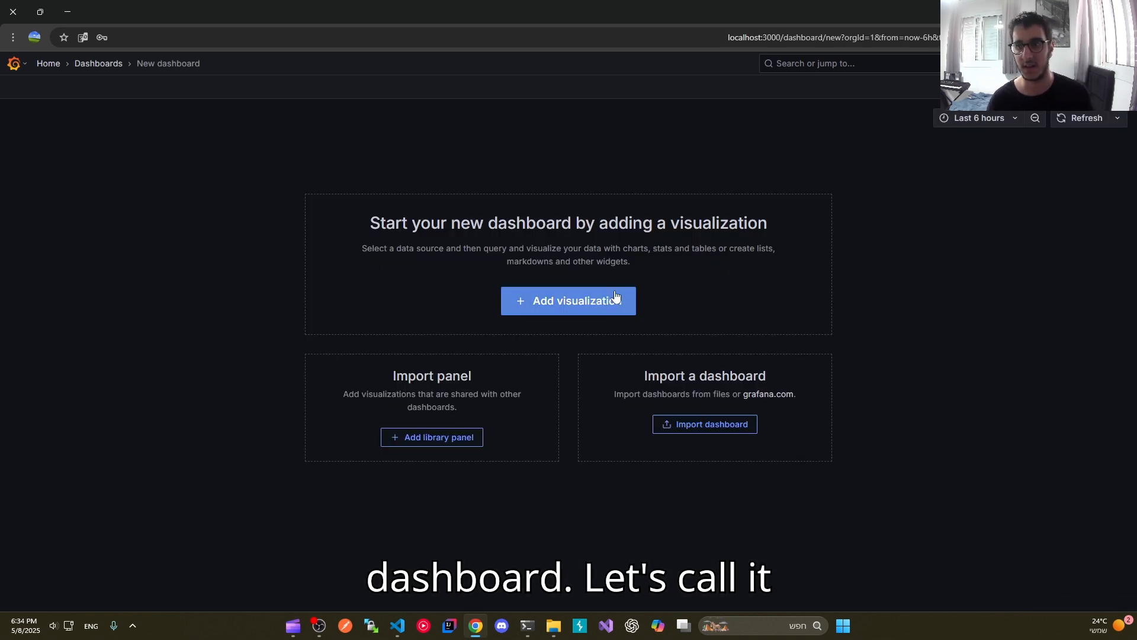
Step: Start saving the new dashboard and title it "postgres dashboard"
left_click(1089, 89)
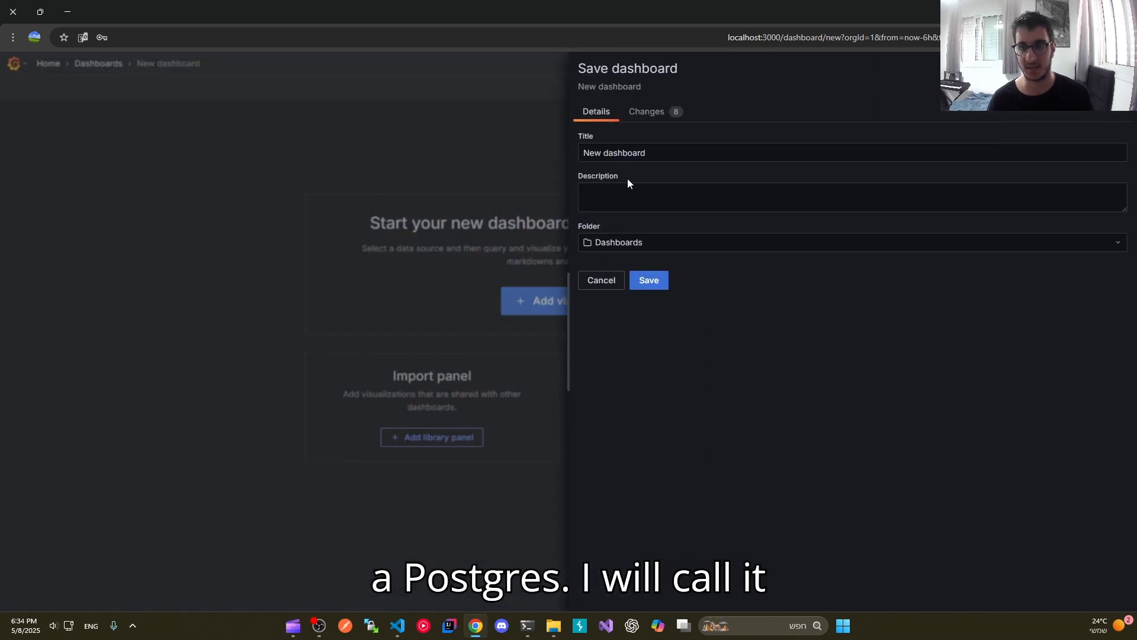
left_click_drag(644, 153, 511, 159)
type("postgres dashboard")
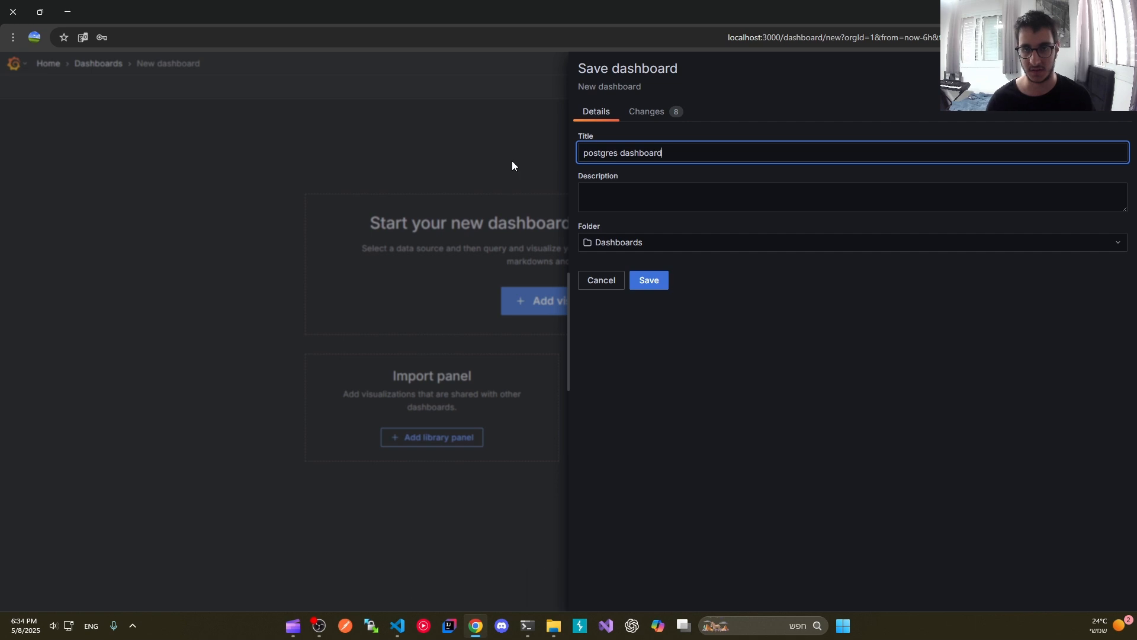
Step: Describe the dashboard as "a dashboard which is related to the postgres datasource", reusing the copied title text, and save it
key("ctrl+a")
key("ctrl+c")
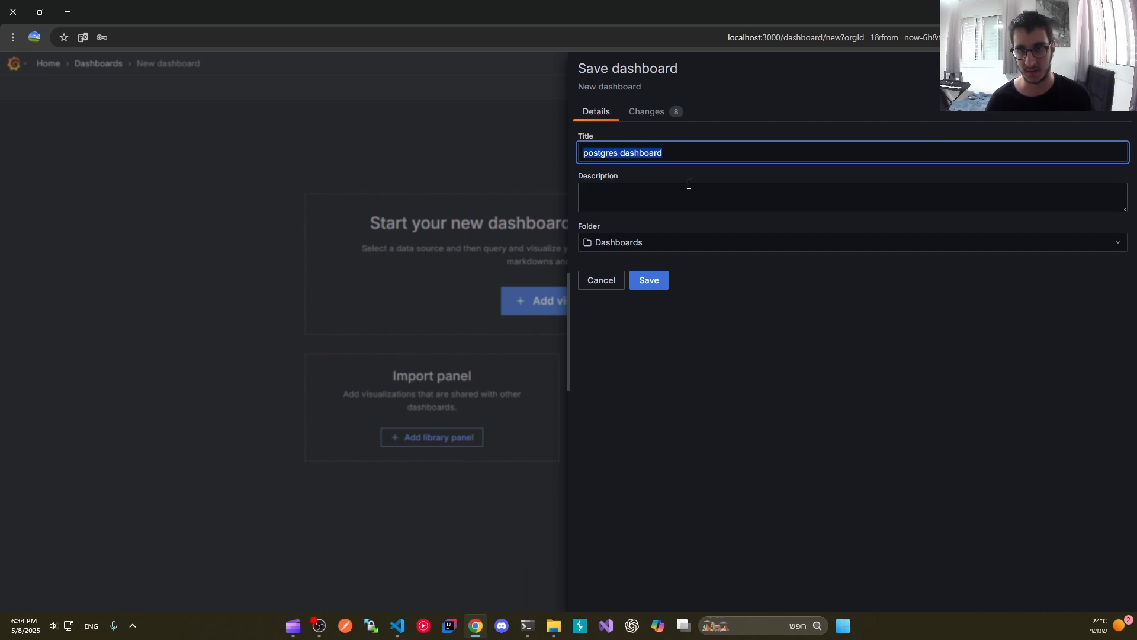
left_click(681, 191)
key("ctrl+v")
double_click(610, 189)
key("BackSpace")
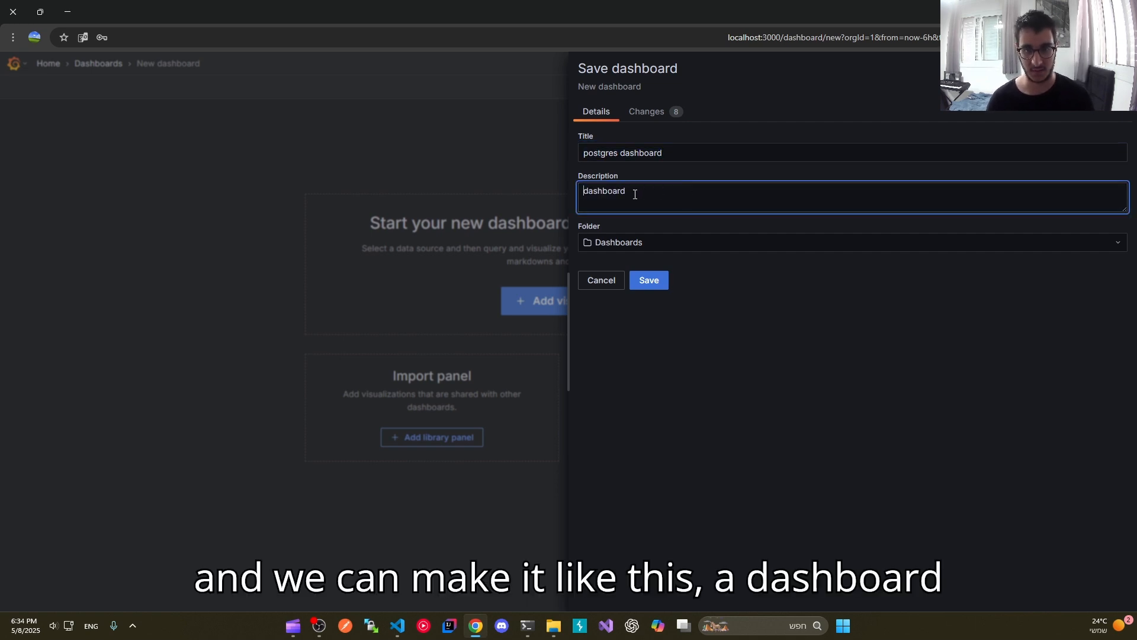
type("a dashboard")
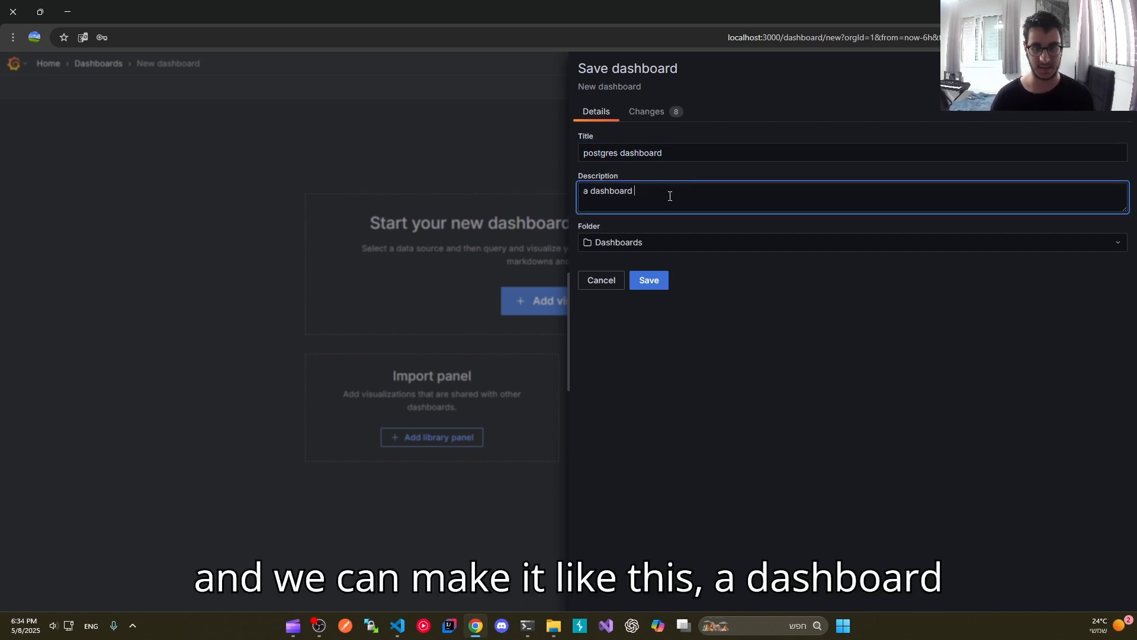
type(" which is relate")
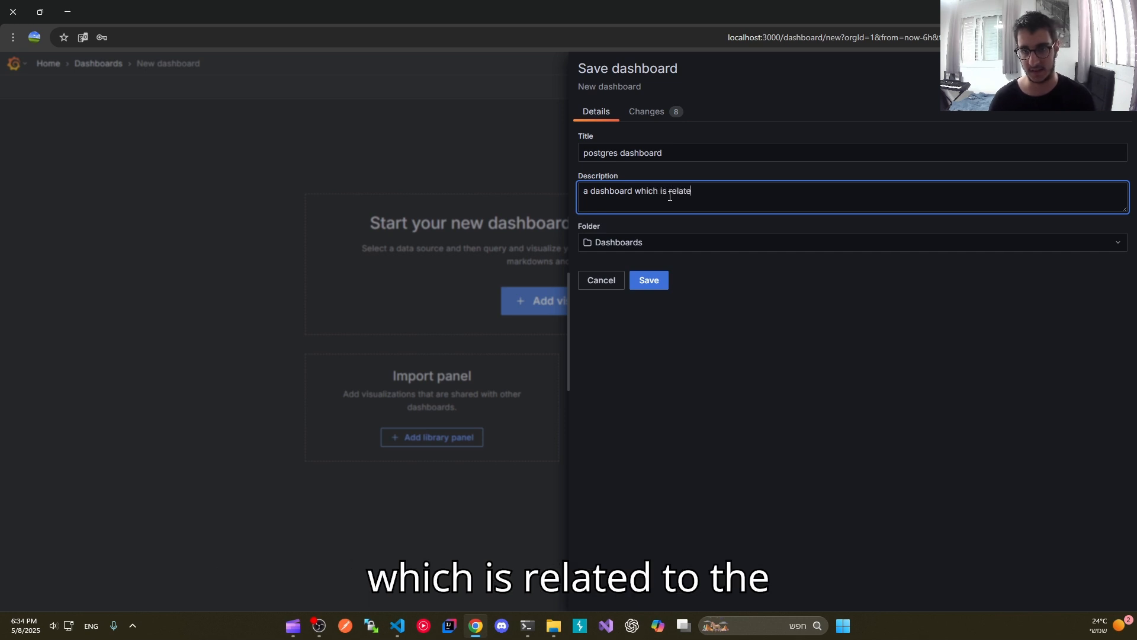
type("d to the postgres datasource")
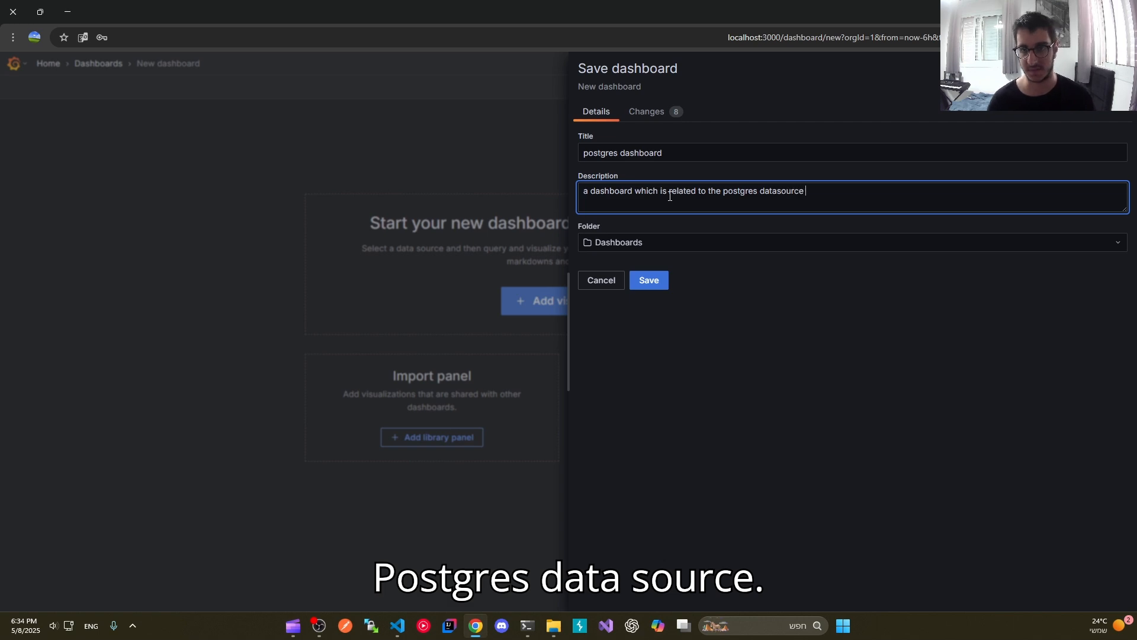
left_click(649, 280)
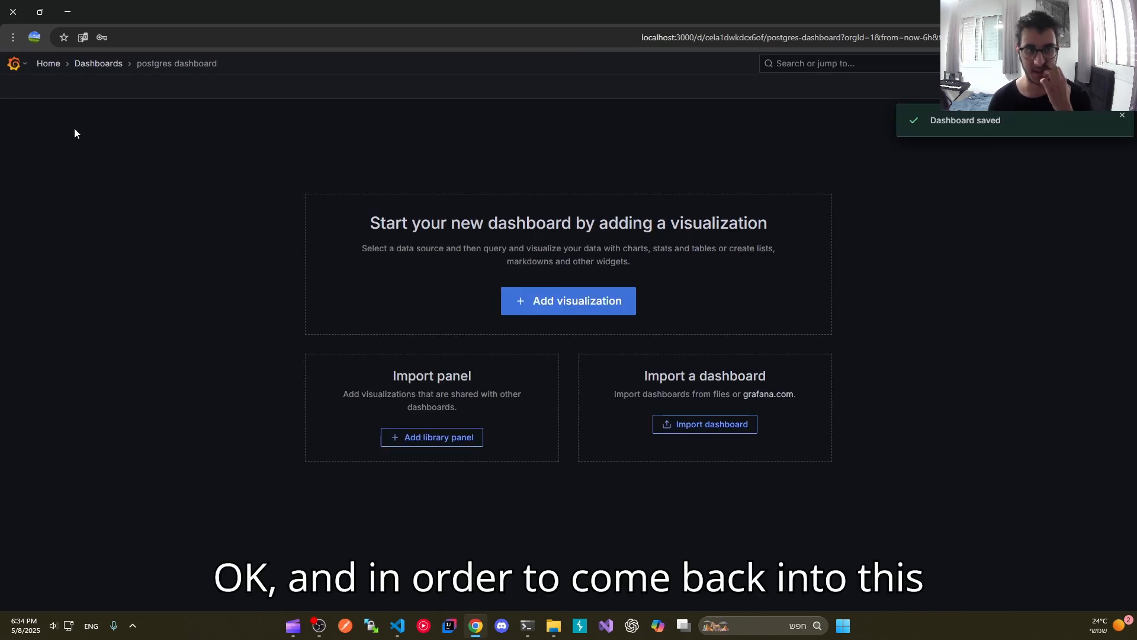
Step: Reopen the postgres dashboard from the dashboards list and add a visualization that uses grafana-postgresql-datasource
left_click(44, 64)
left_click(13, 64)
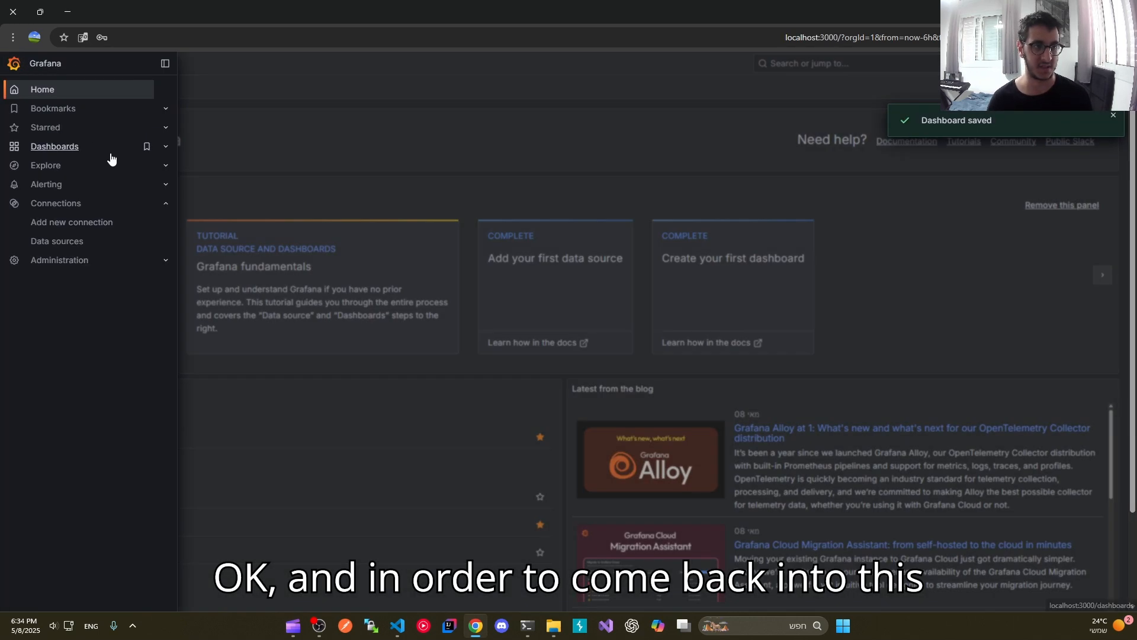
left_click(54, 149)
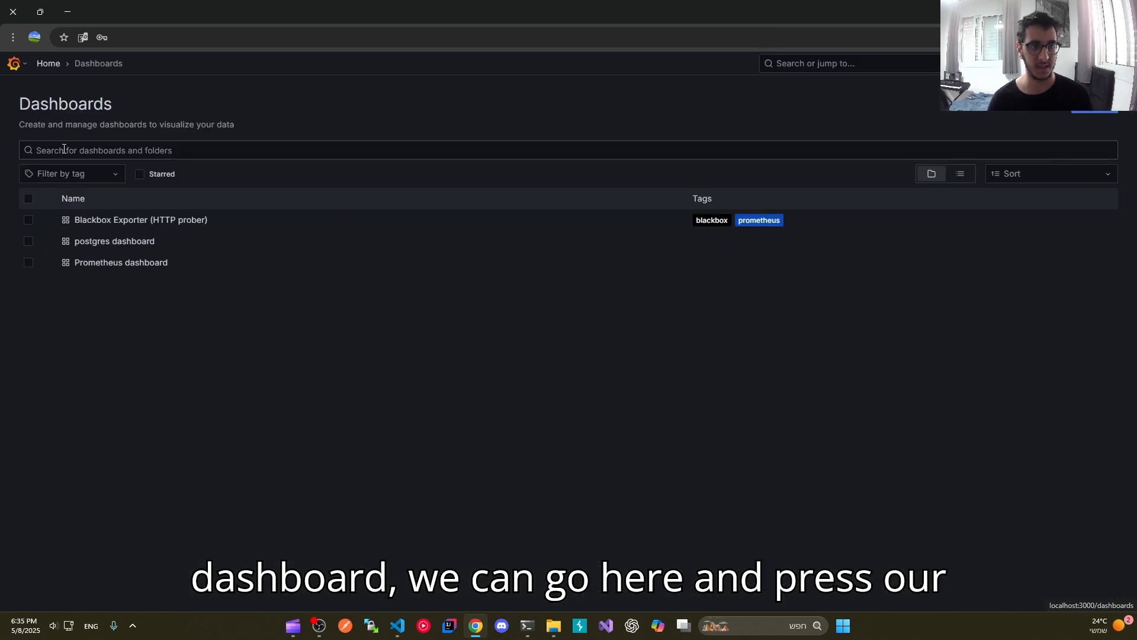
left_click(134, 244)
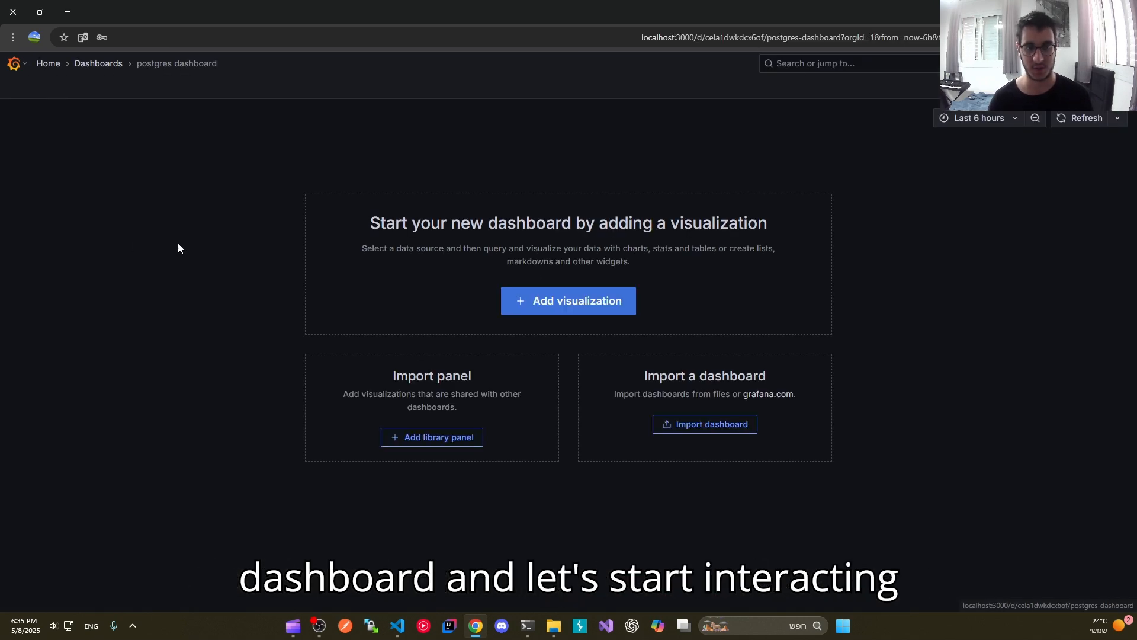
left_click(585, 302)
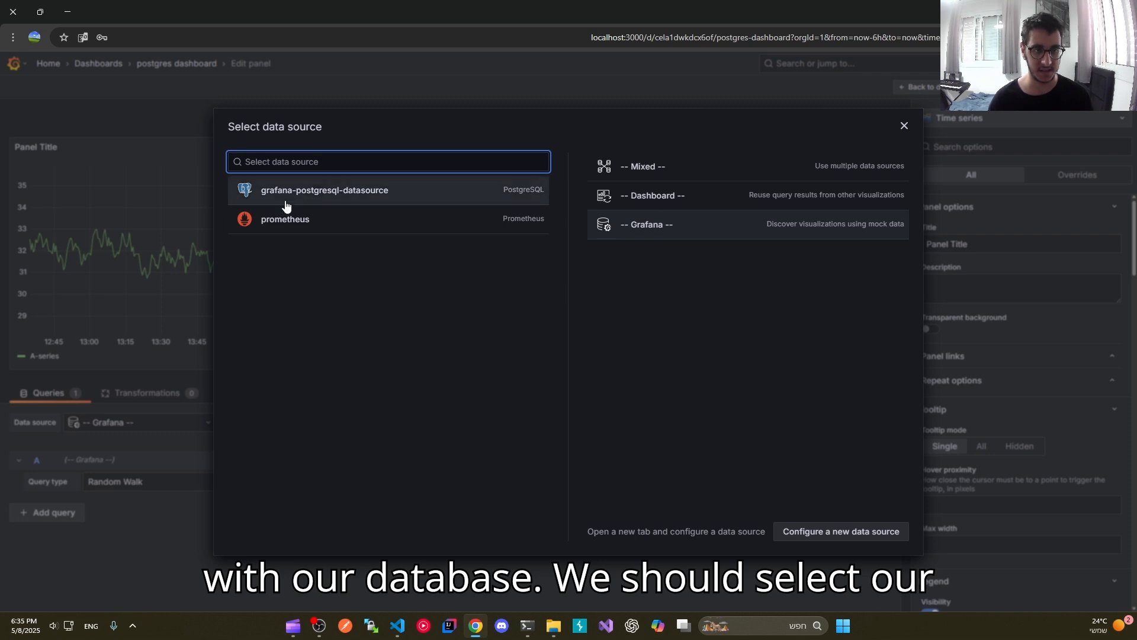
left_click(335, 193)
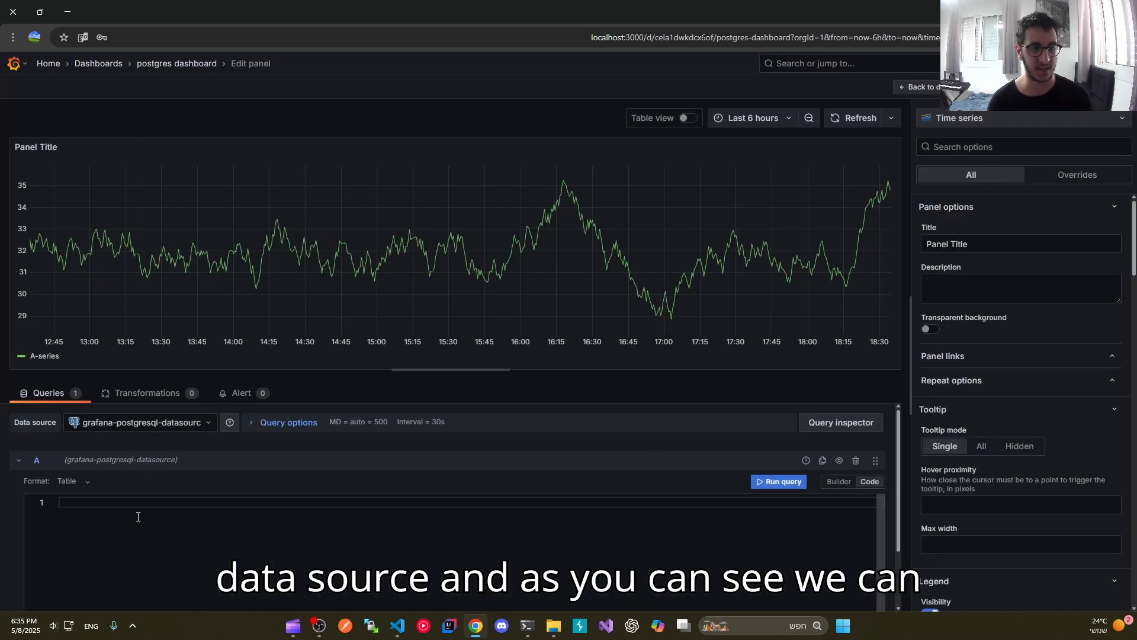
Step: Write the panel query "select * from todo", enlarge the page for readability, and run the query
type("s")
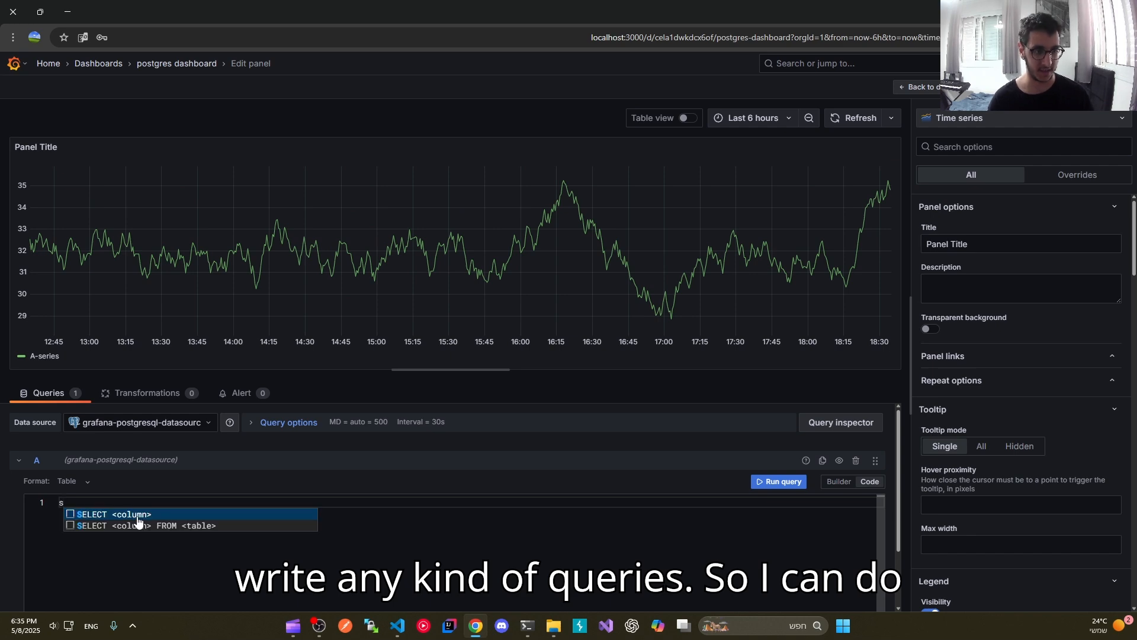
type("elect * from")
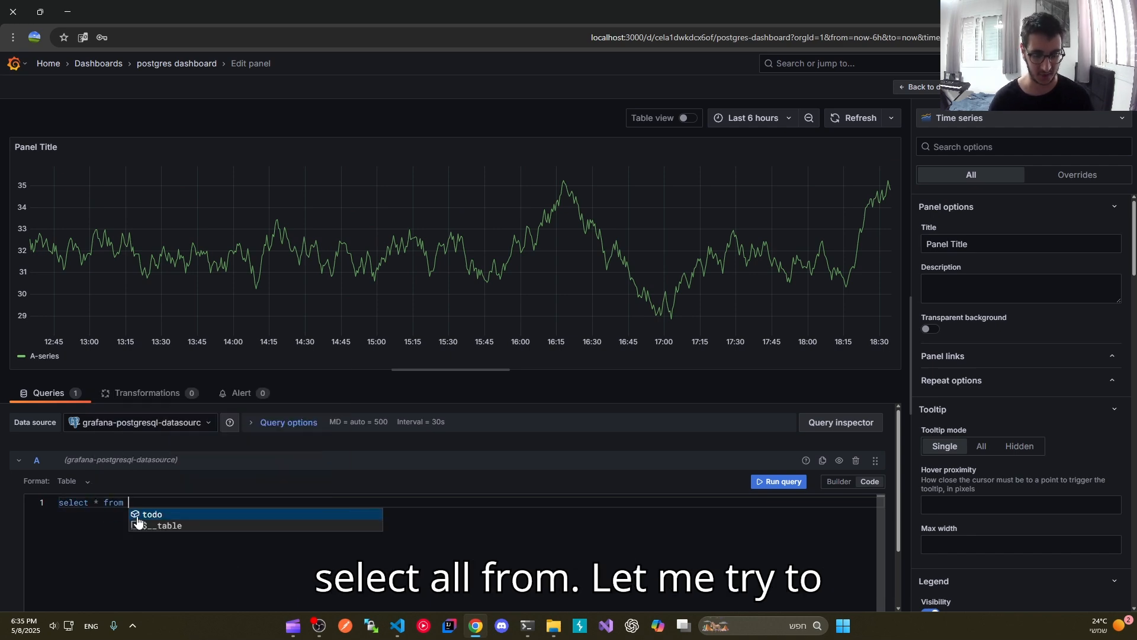
key("ctrl+plus")
key("ctrl+plus")
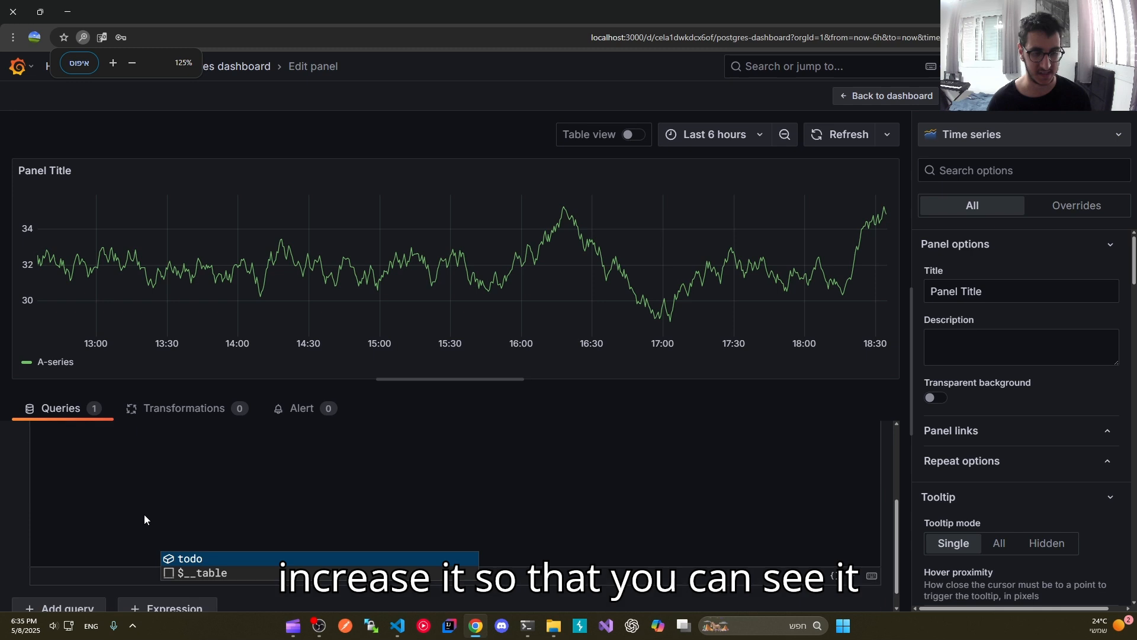
scroll(194, 481, "up", 2)
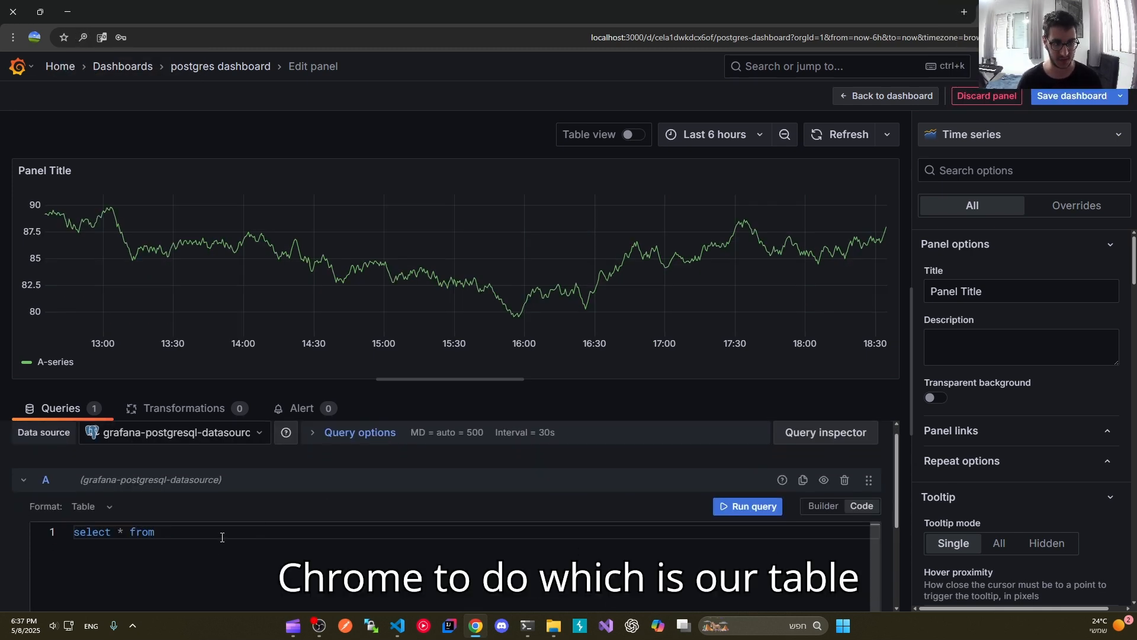
type("todo")
left_click(748, 506)
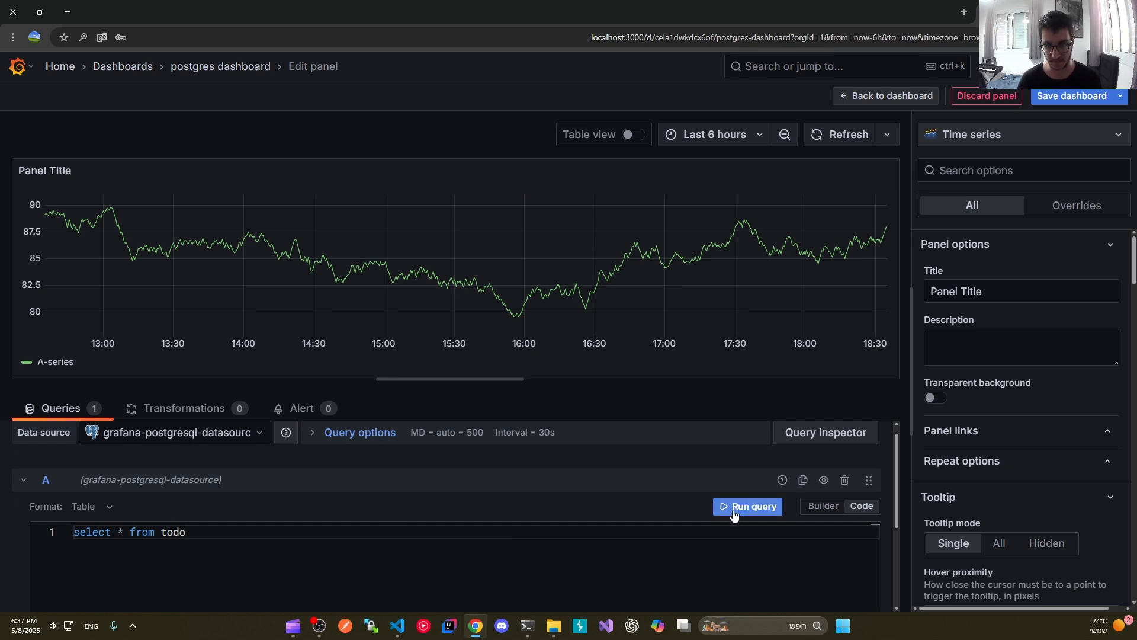
Step: Change the panel's visualization from time series to a bar chart chosen from the suggestions based on the current data
left_click(1020, 143)
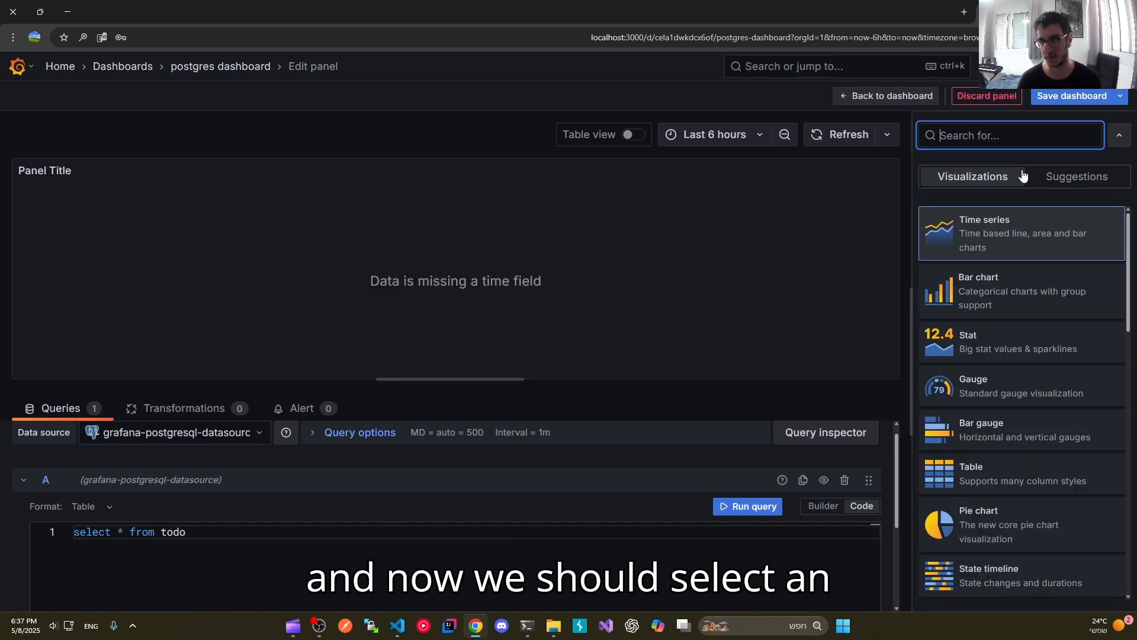
left_click(1066, 177)
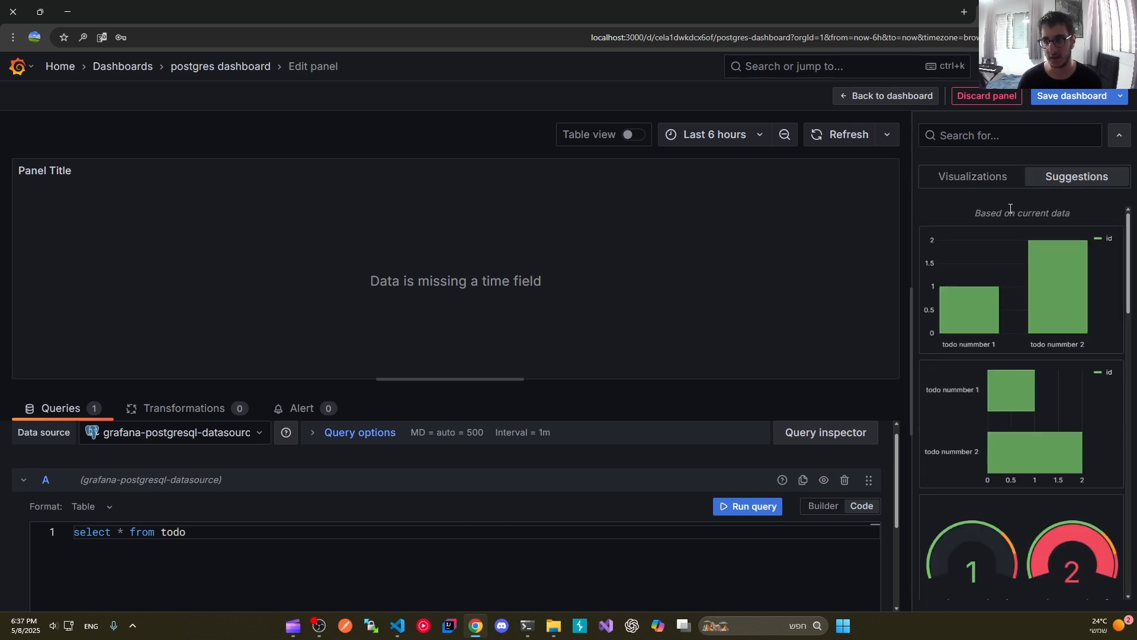
scroll(1007, 367, "down", 3)
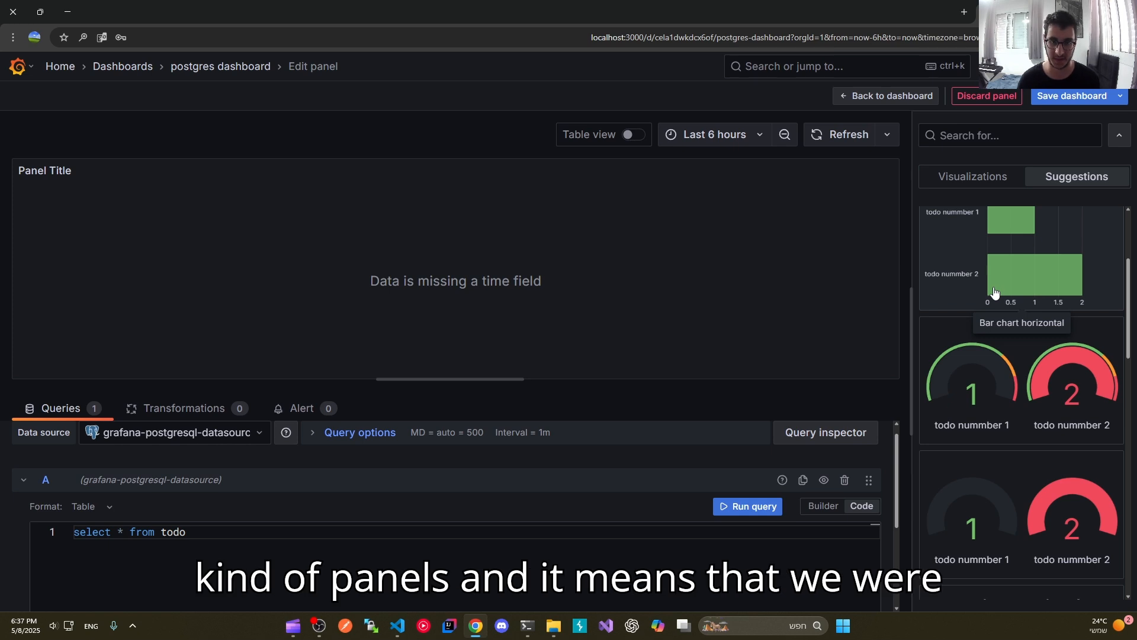
left_click(994, 292)
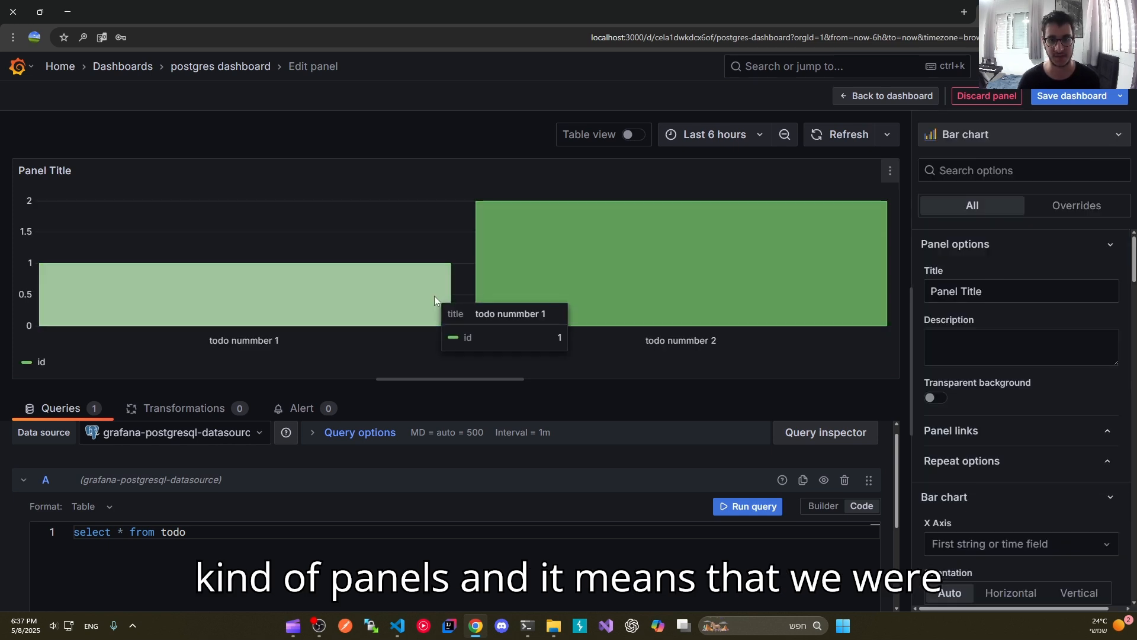